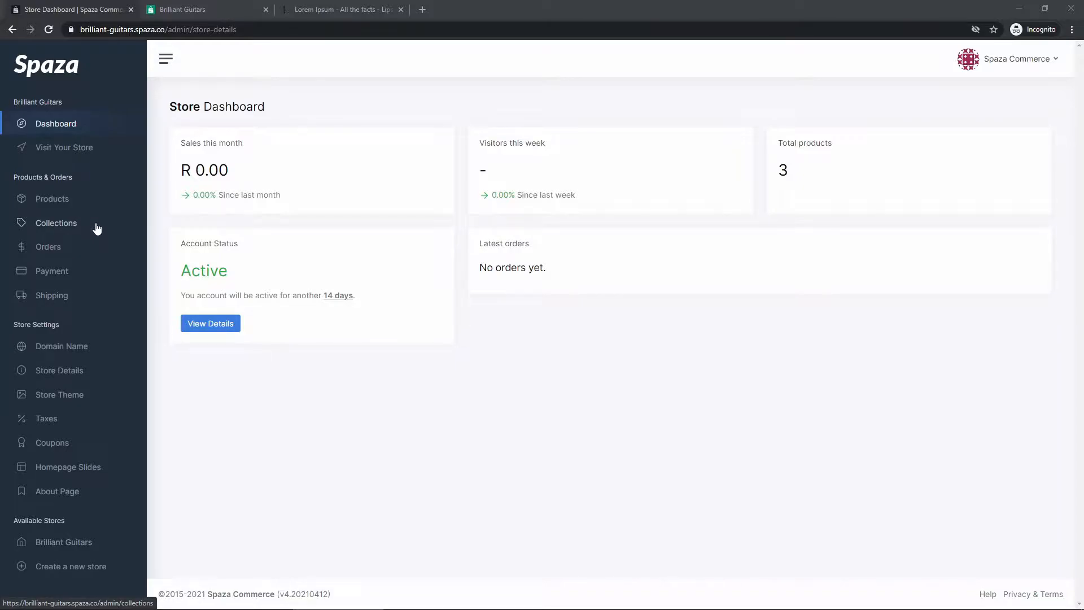
Step: Review the store's product list, dashboard and product collections
click(87, 199)
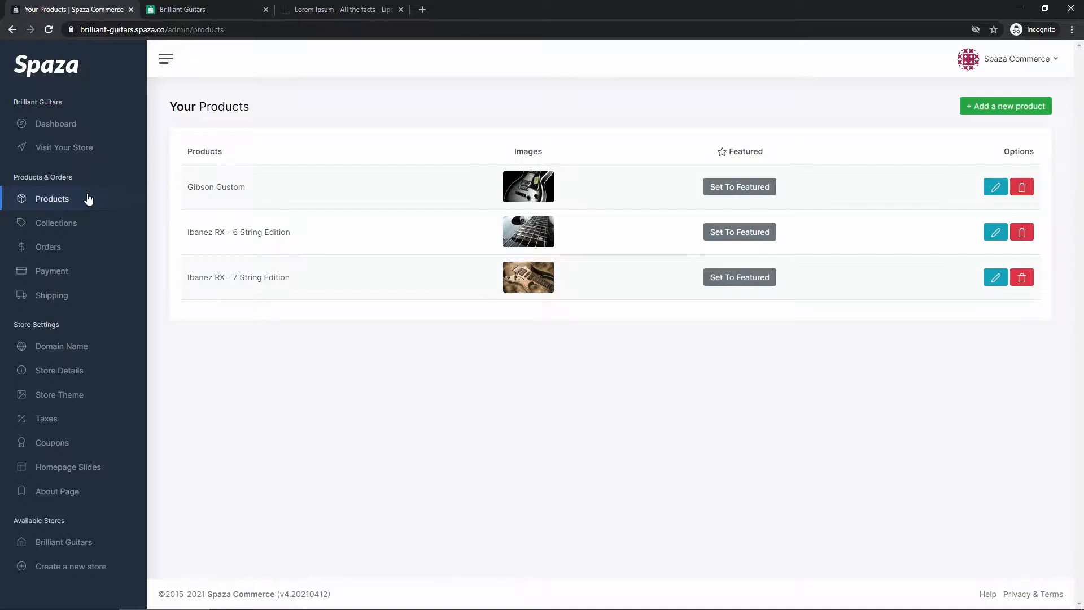
click(71, 124)
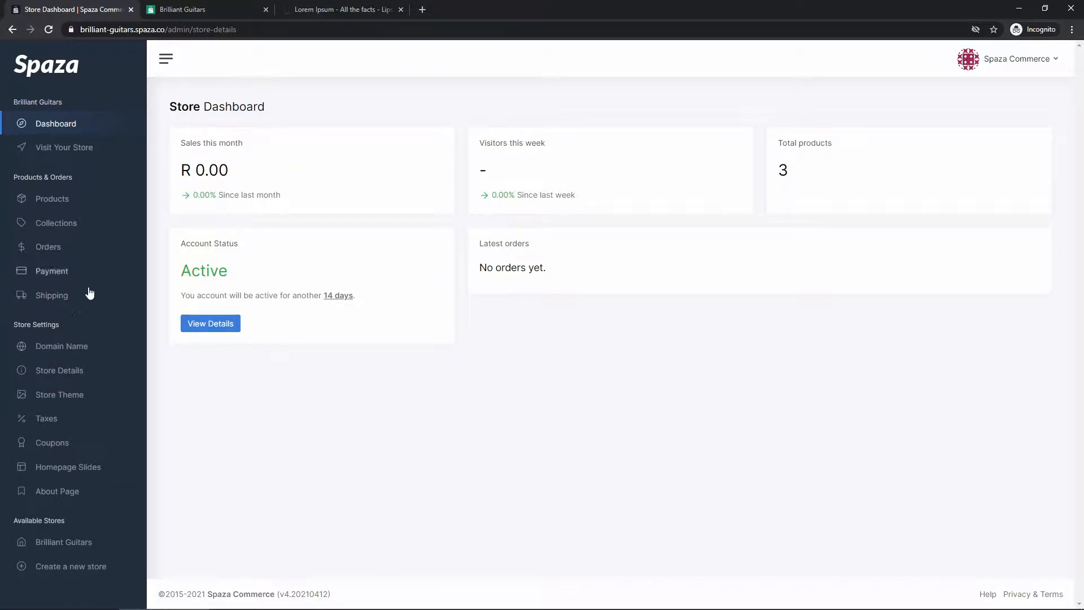
click(71, 225)
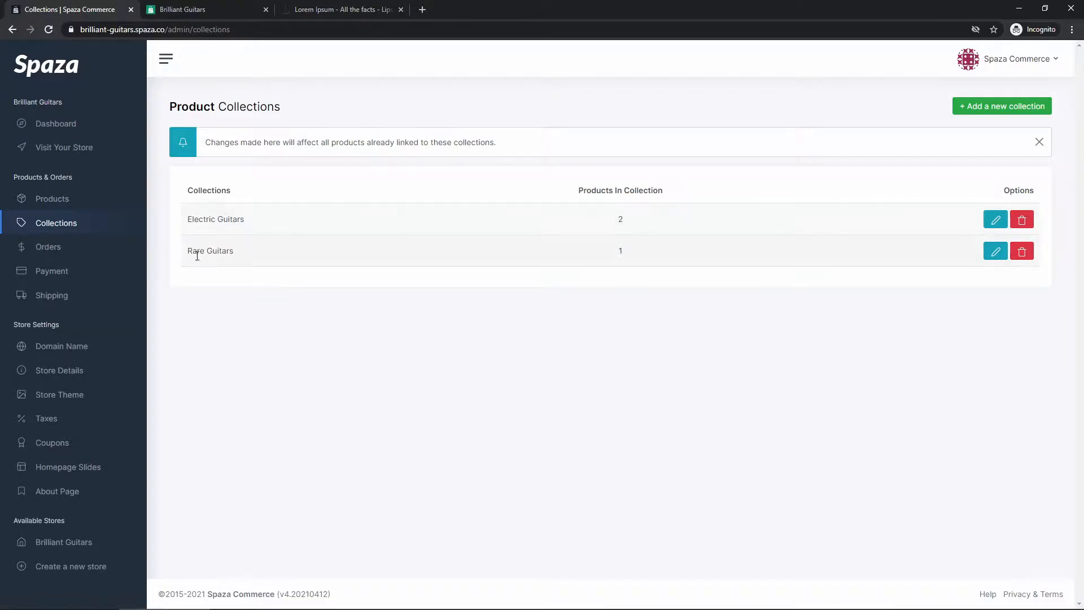
Step: Open the Gibson Custom product, try Electric Guitars as its collection, set it back to Rare Guitars and save the product
click(51, 203)
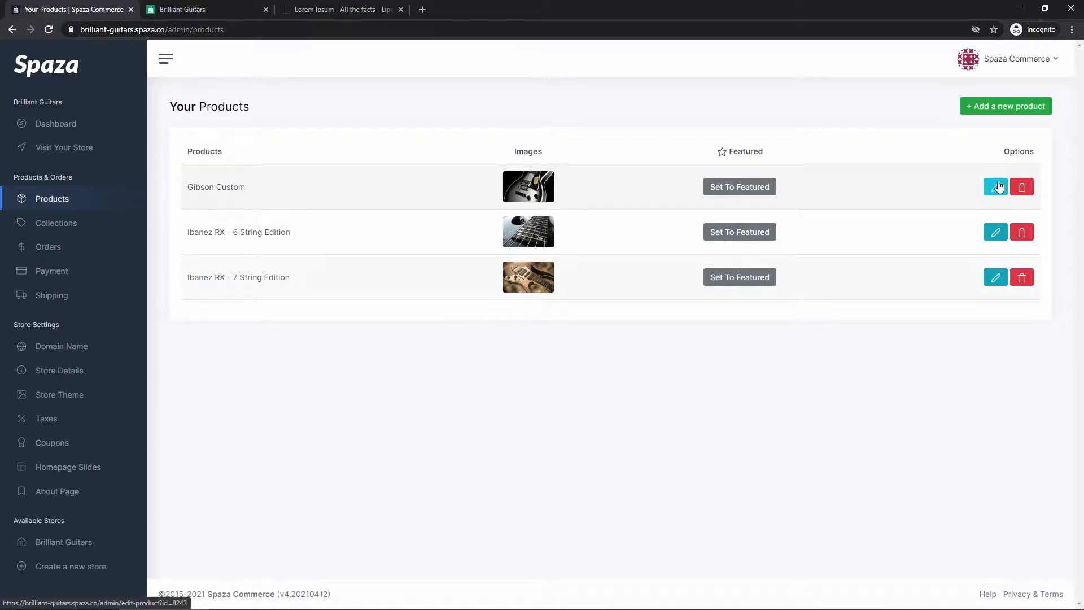
click(359, 192)
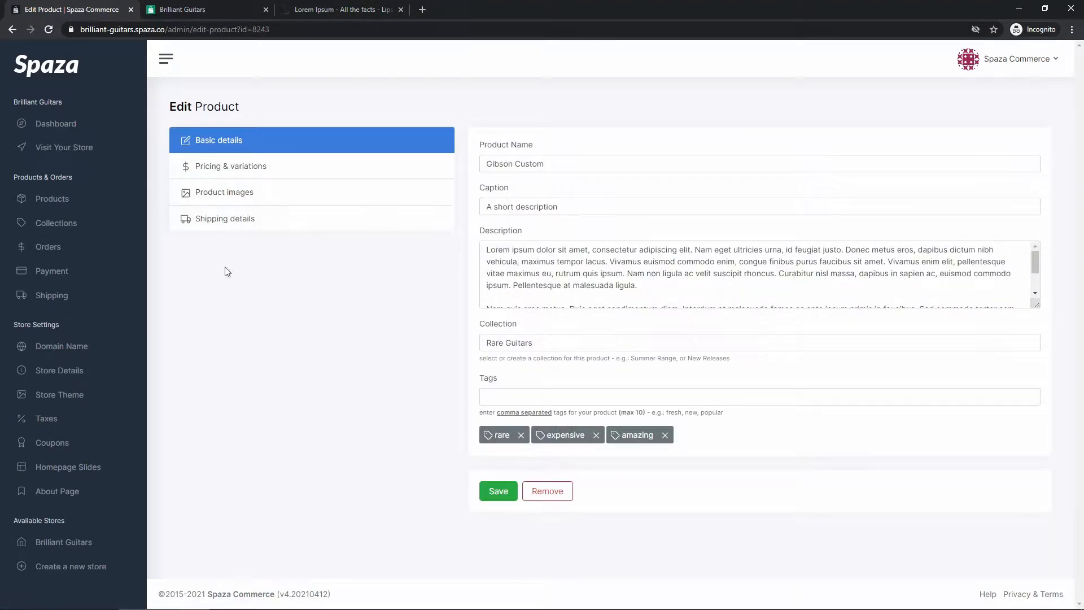
click(529, 344)
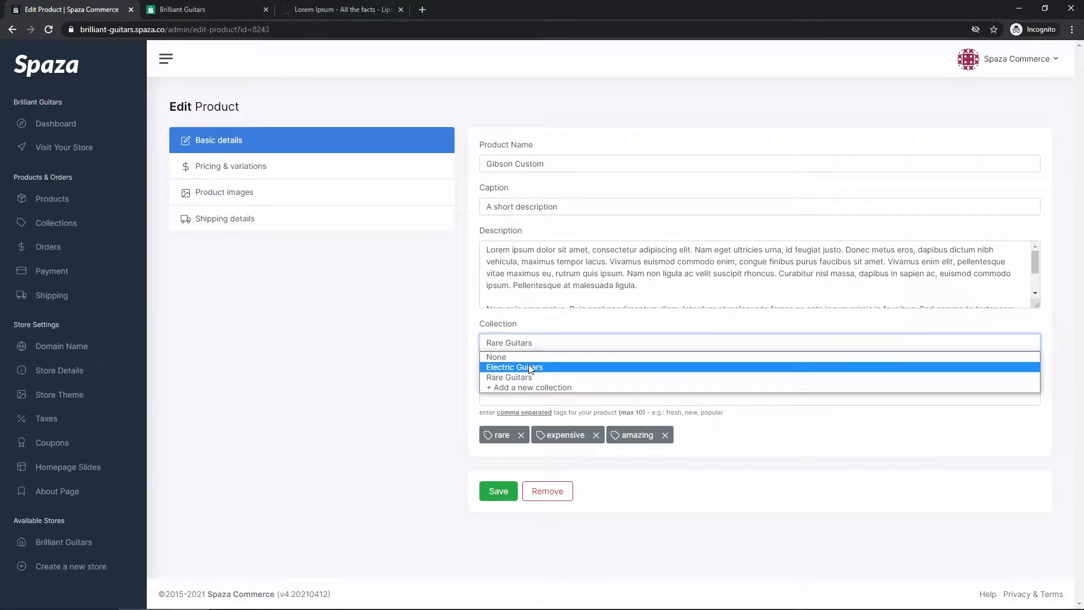
click(529, 368)
click(528, 345)
click(522, 377)
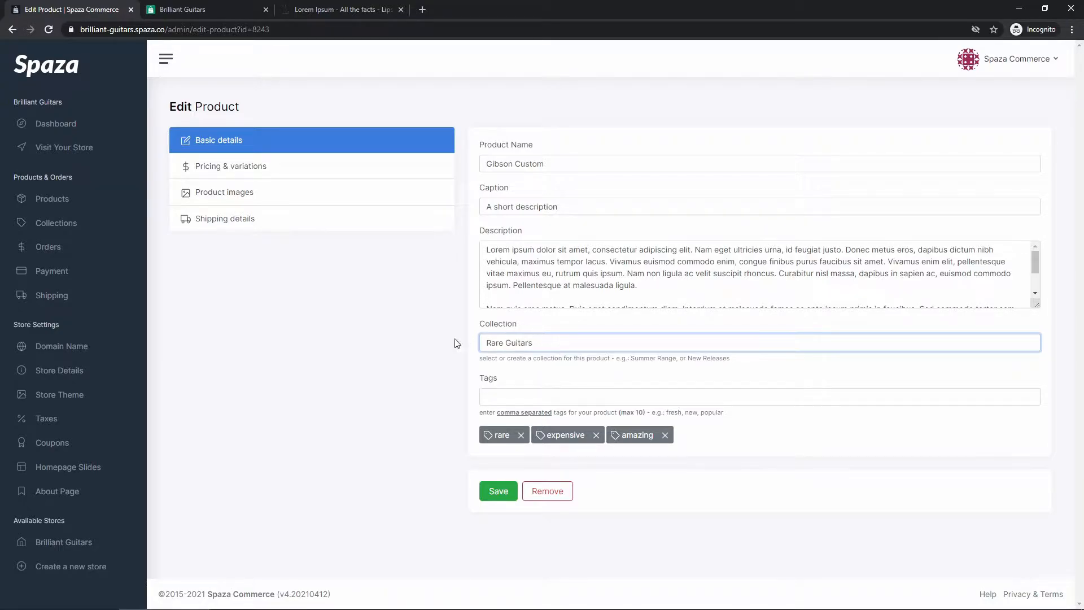
click(438, 356)
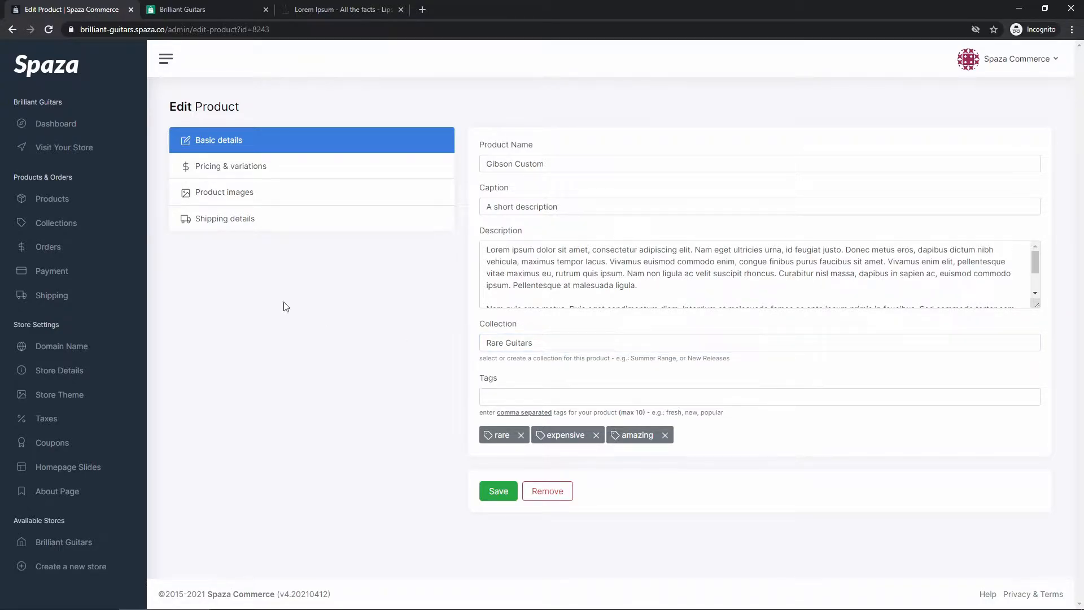
click(497, 489)
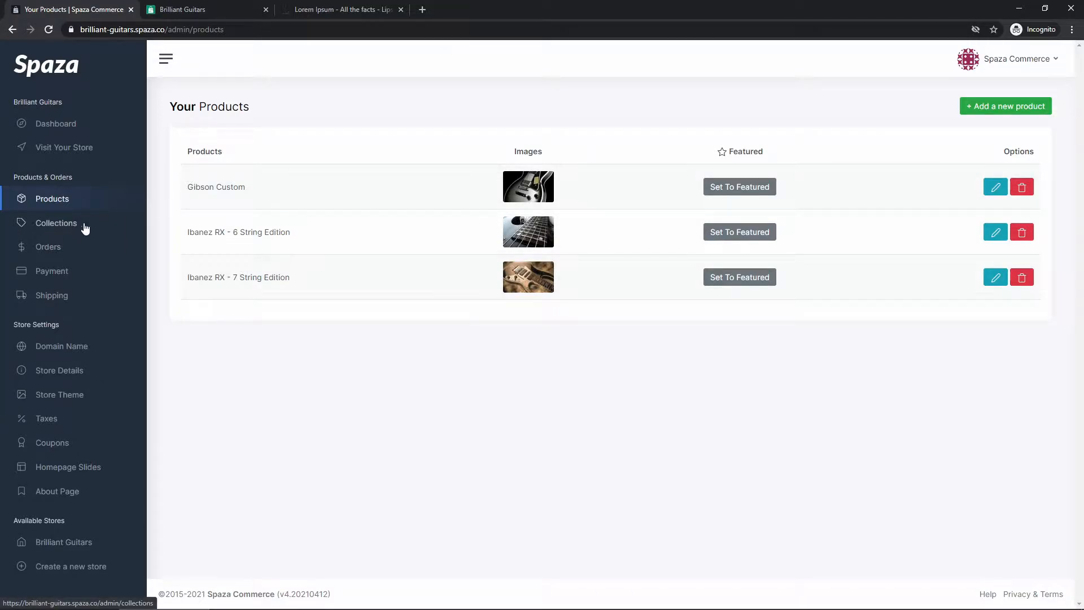
Step: Review the product collections and the basic details of the Gibson Custom product
click(63, 226)
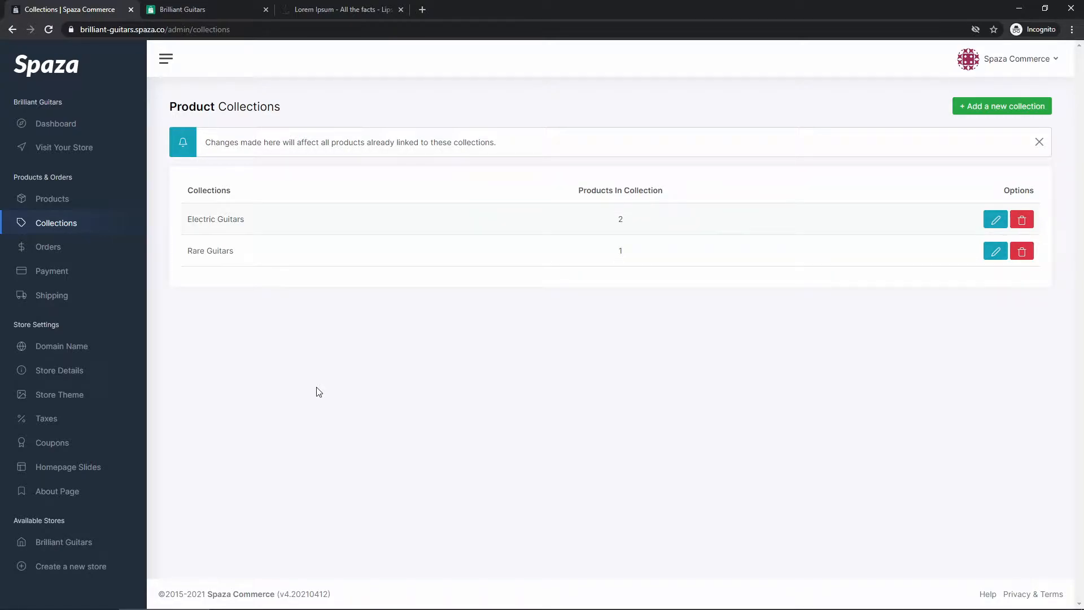
click(49, 201)
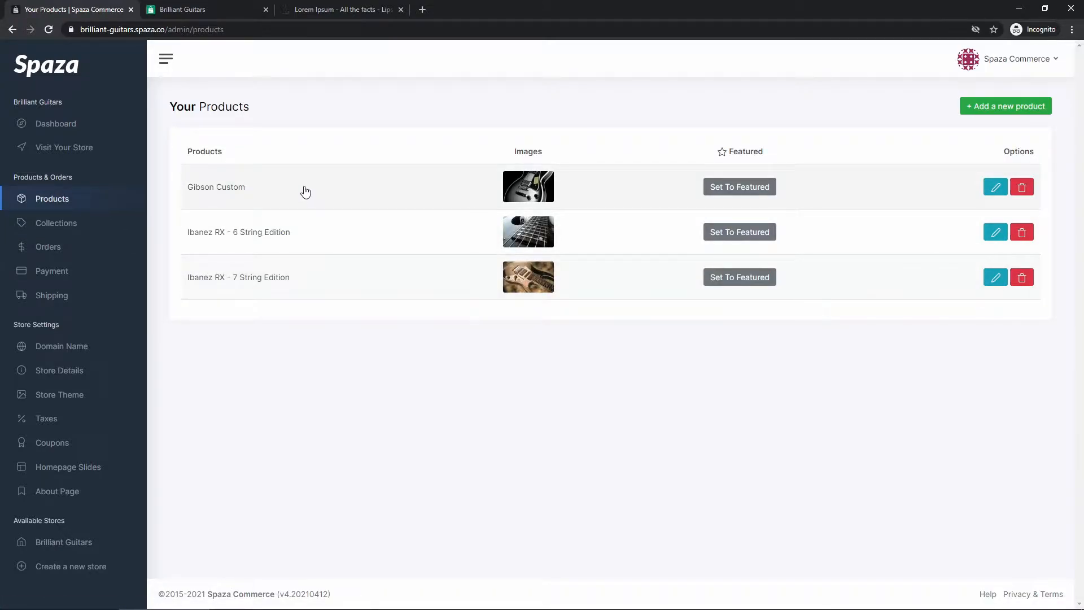
click(305, 192)
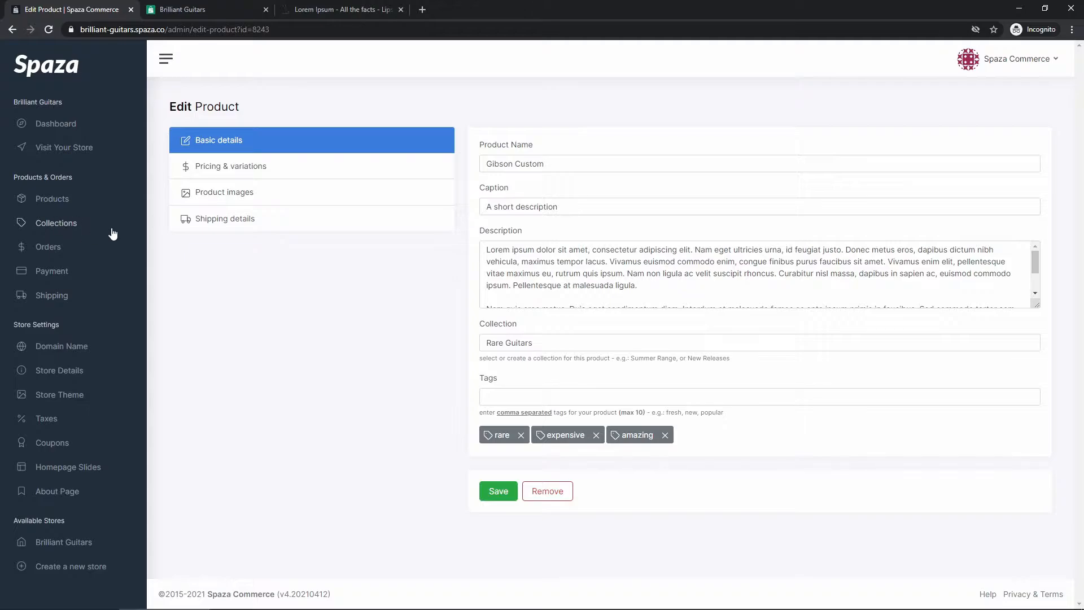
Step: Examine how many products are in the Electric Guitars and Rare Guitars collections
click(74, 225)
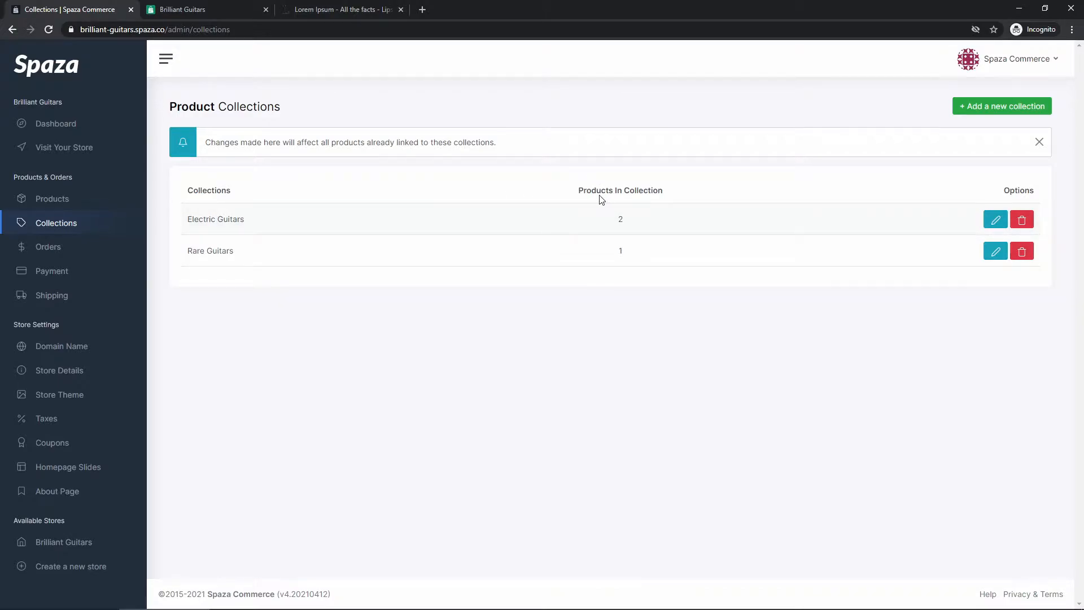
drag(665, 193, 583, 193)
click(586, 213)
double_click(627, 221)
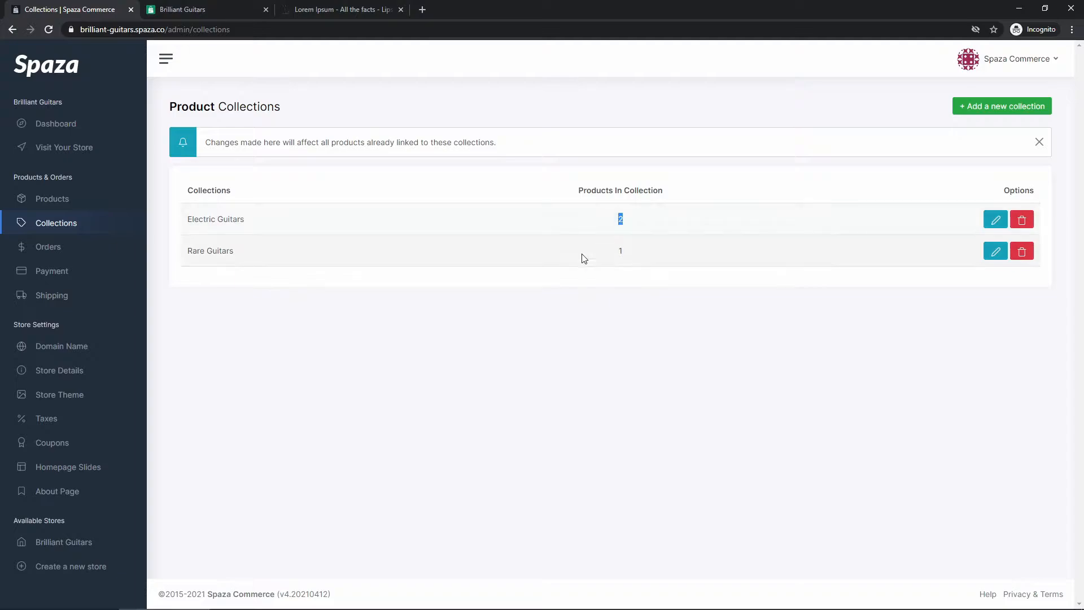
double_click(621, 250)
click(629, 252)
drag(189, 253, 236, 252)
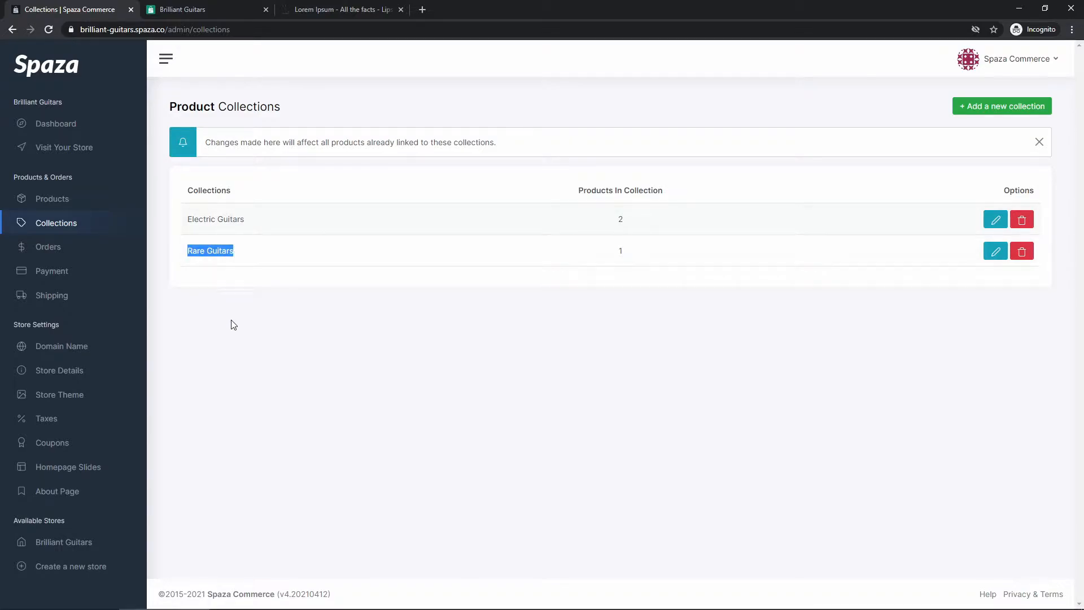
click(233, 351)
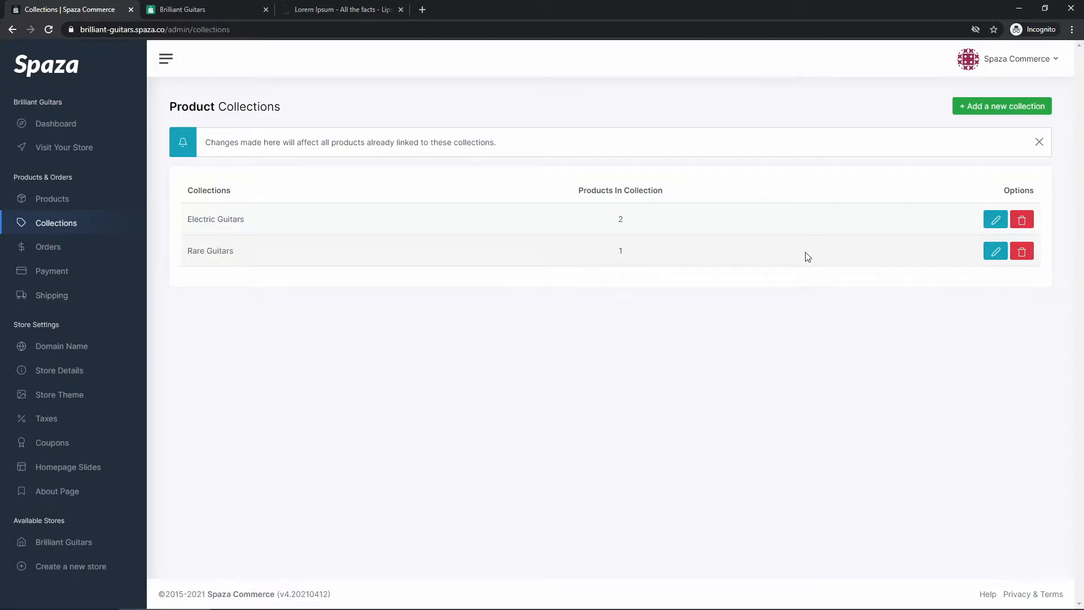
Step: Rename the Rare Guitars collection to Exclusive Guitars and save the update
drag(244, 251, 187, 251)
click(208, 292)
triple_click(214, 253)
click(203, 257)
click(997, 255)
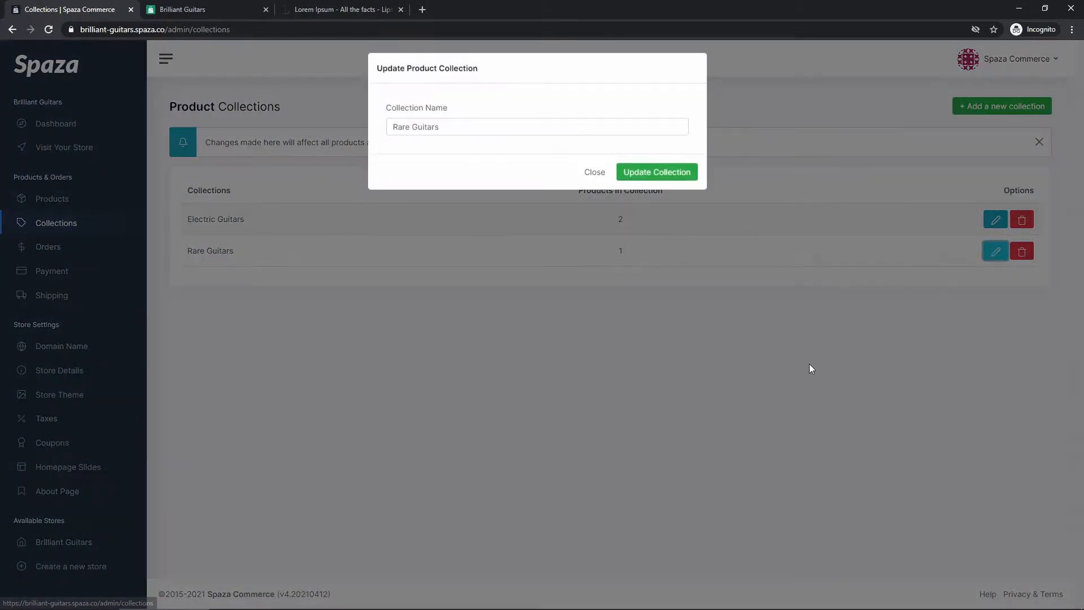
drag(411, 133, 390, 131)
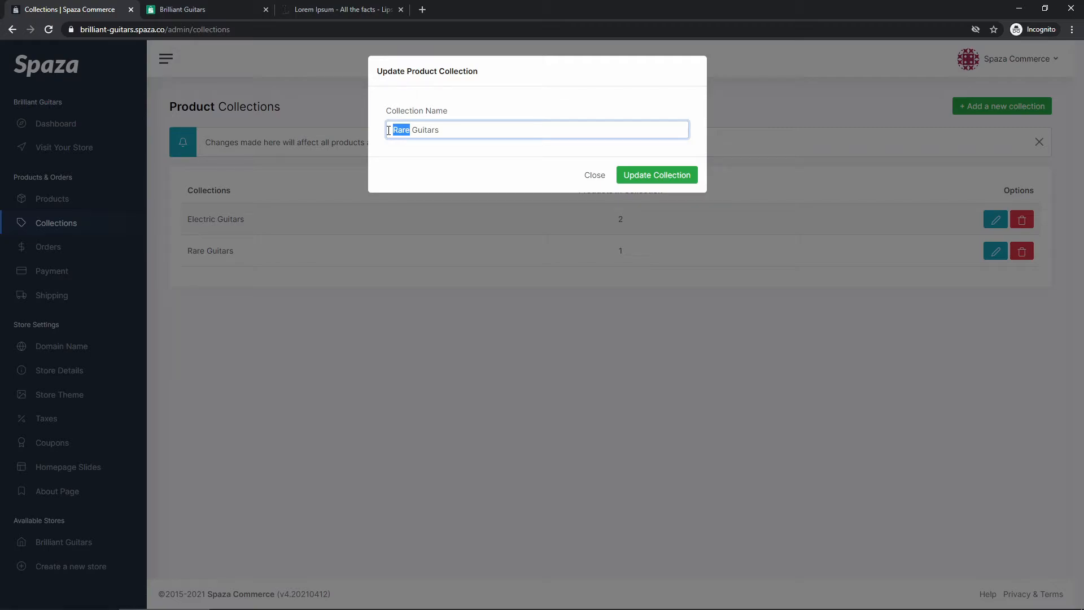
text(Exclusive)
click(644, 176)
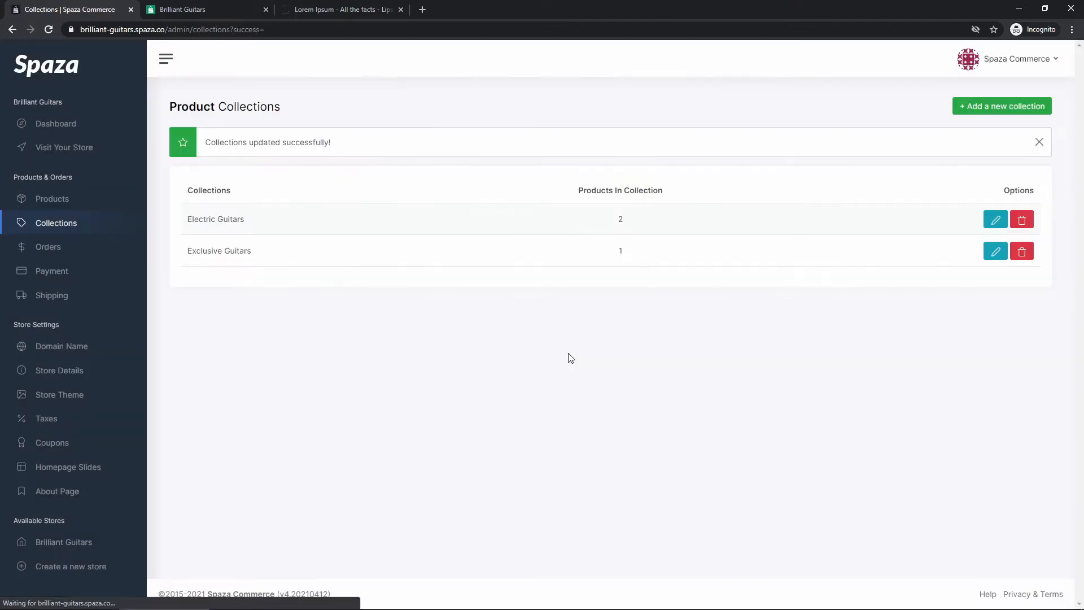
Step: Remove the Exclusive Guitars collection from the product collections
drag(189, 252, 261, 256)
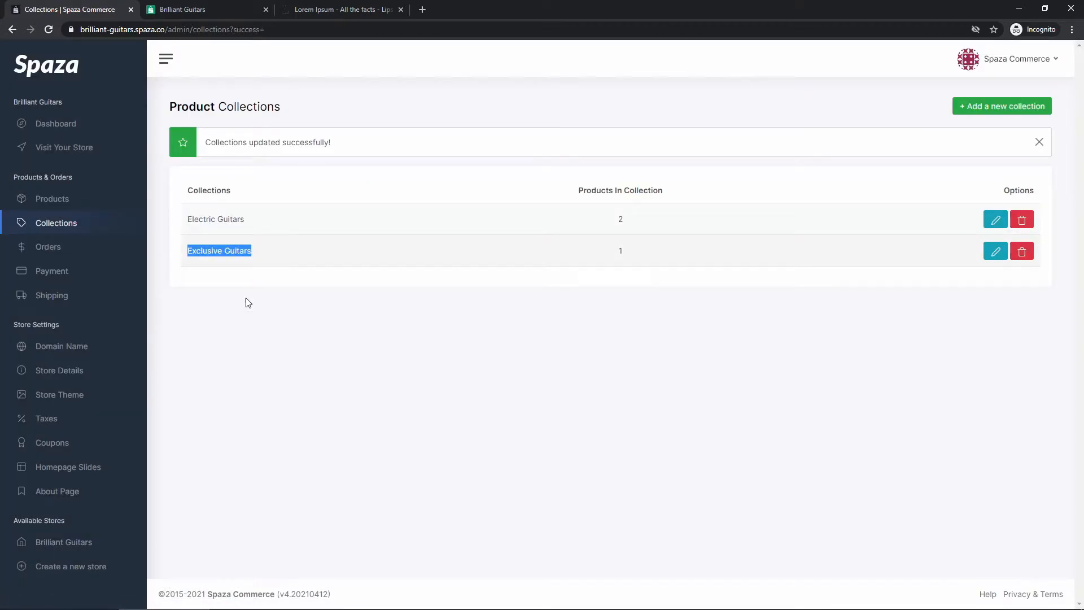
double_click(621, 250)
click(605, 273)
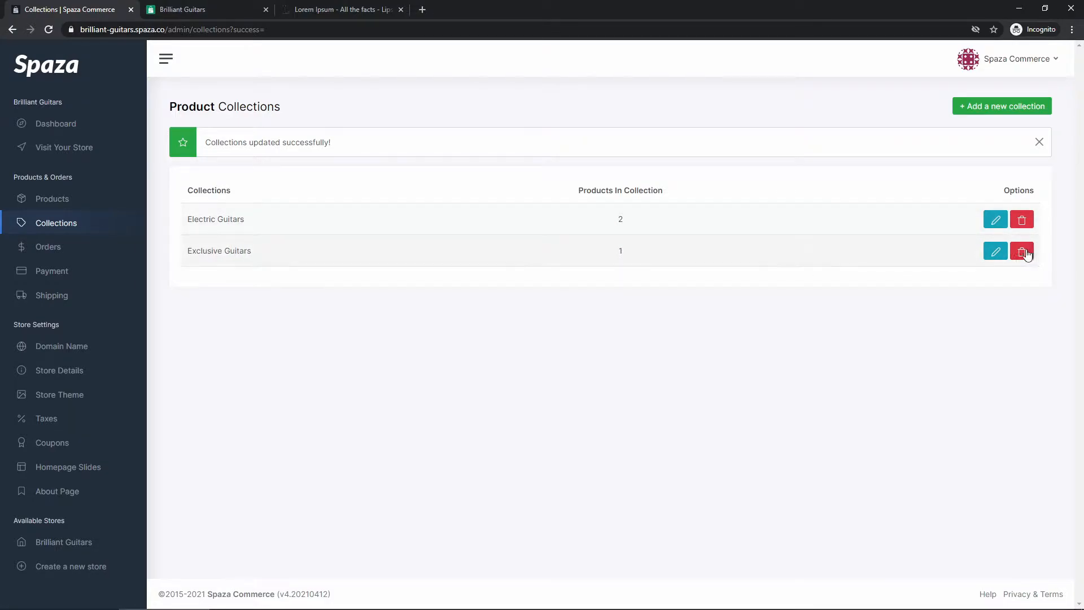
drag(253, 251, 187, 252)
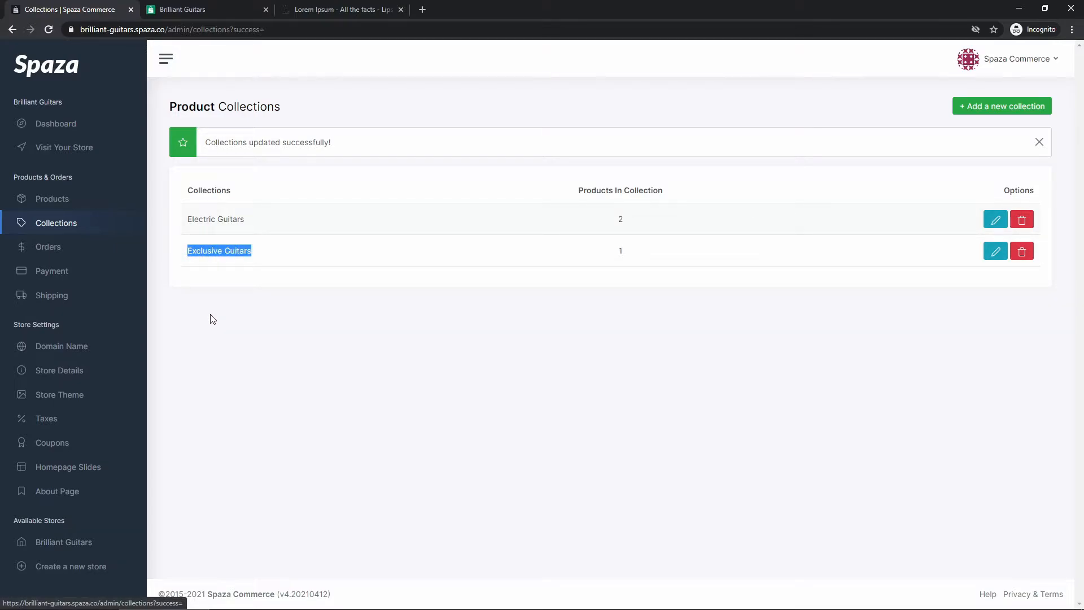
click(211, 323)
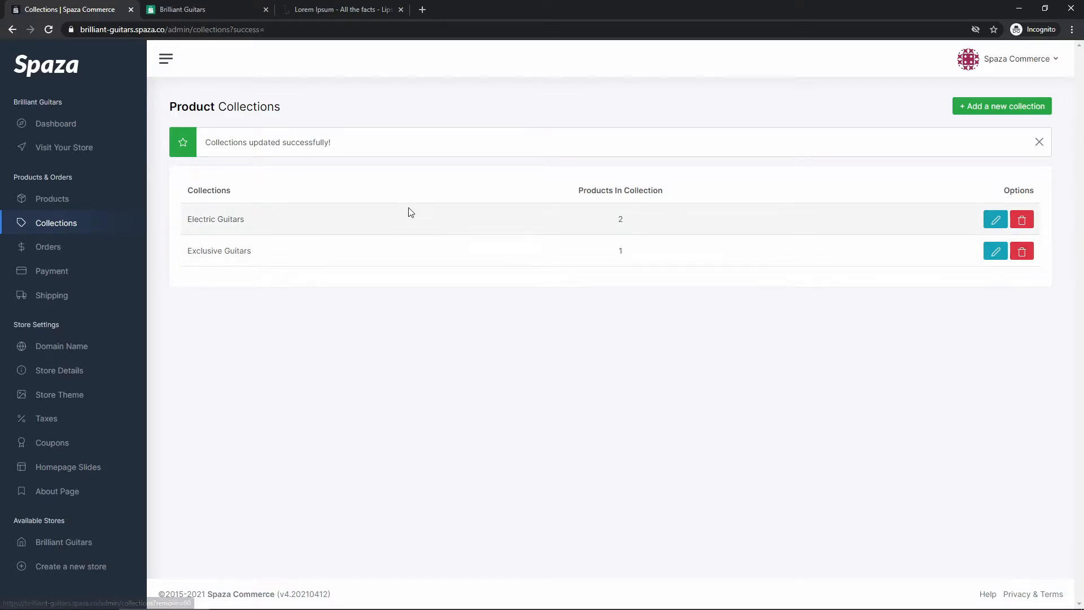
click(1021, 254)
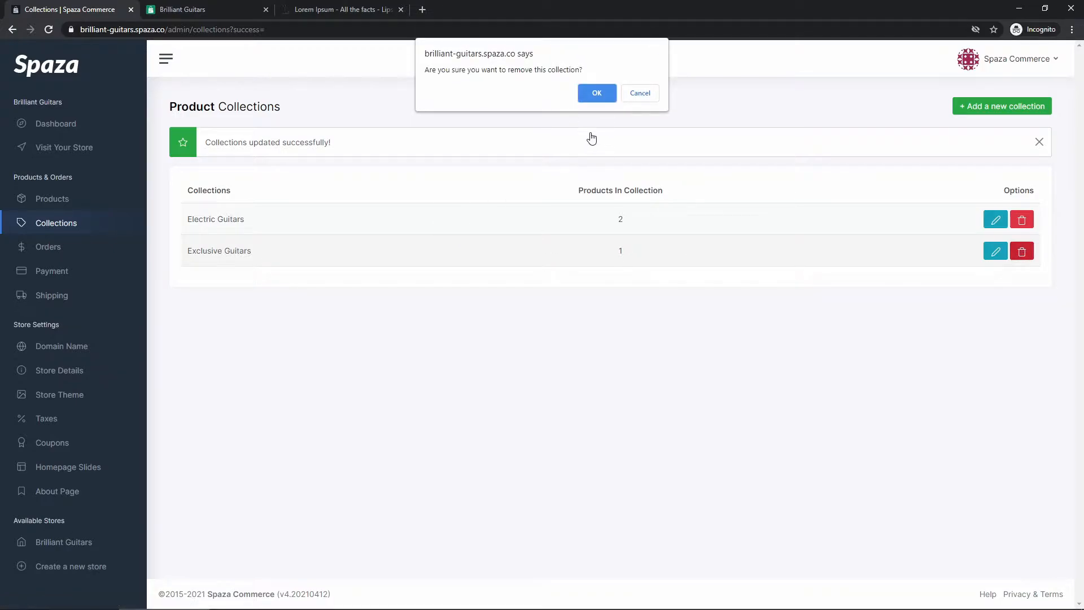
click(596, 93)
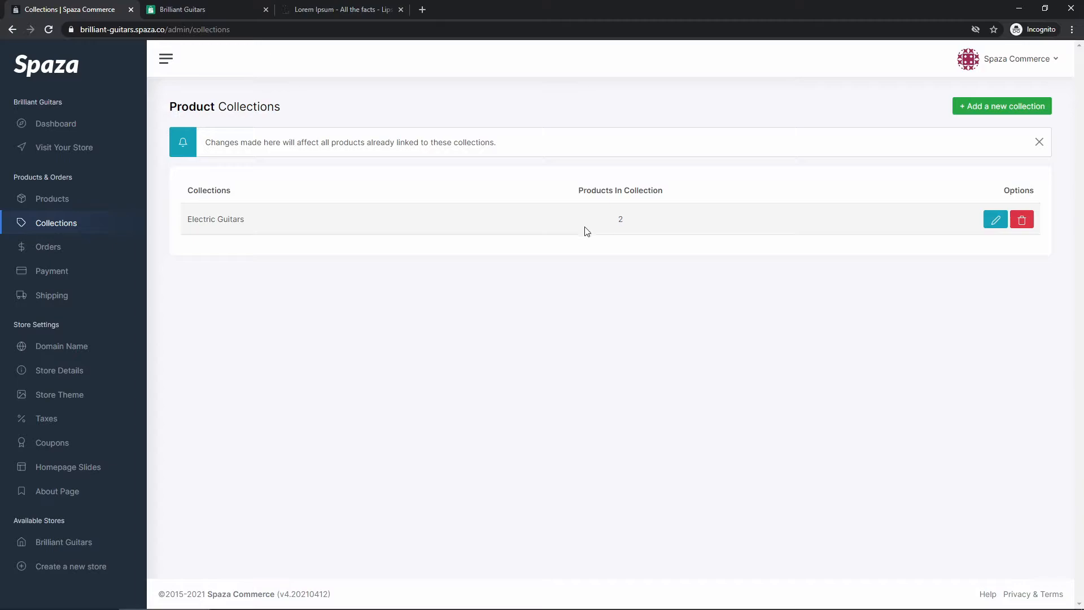
Step: Open the Gibson Custom product and try its collection choices None and adding a new collection, without saving
click(48, 201)
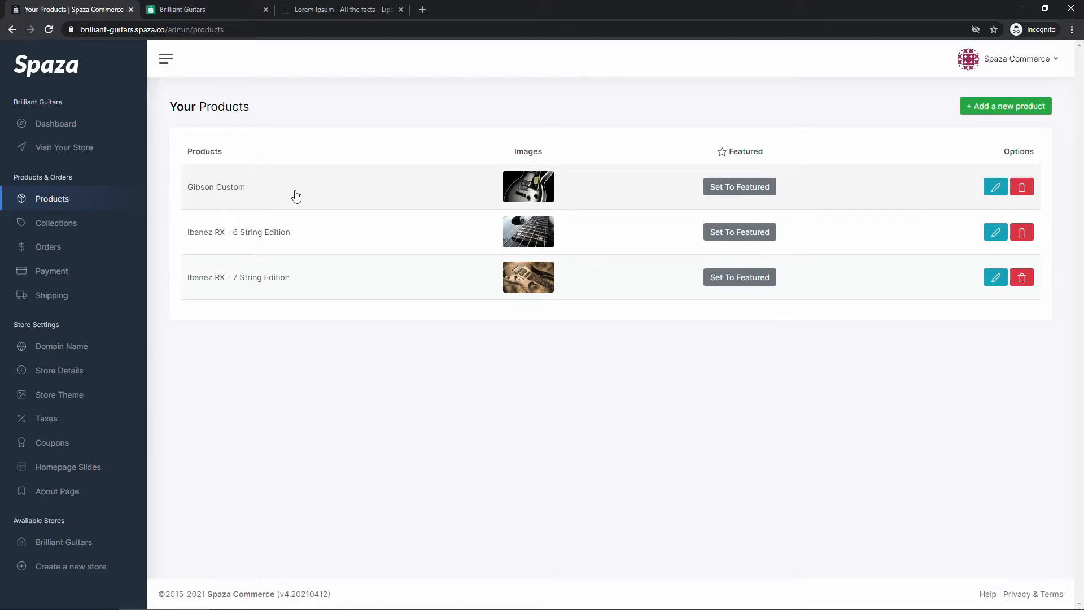
click(296, 196)
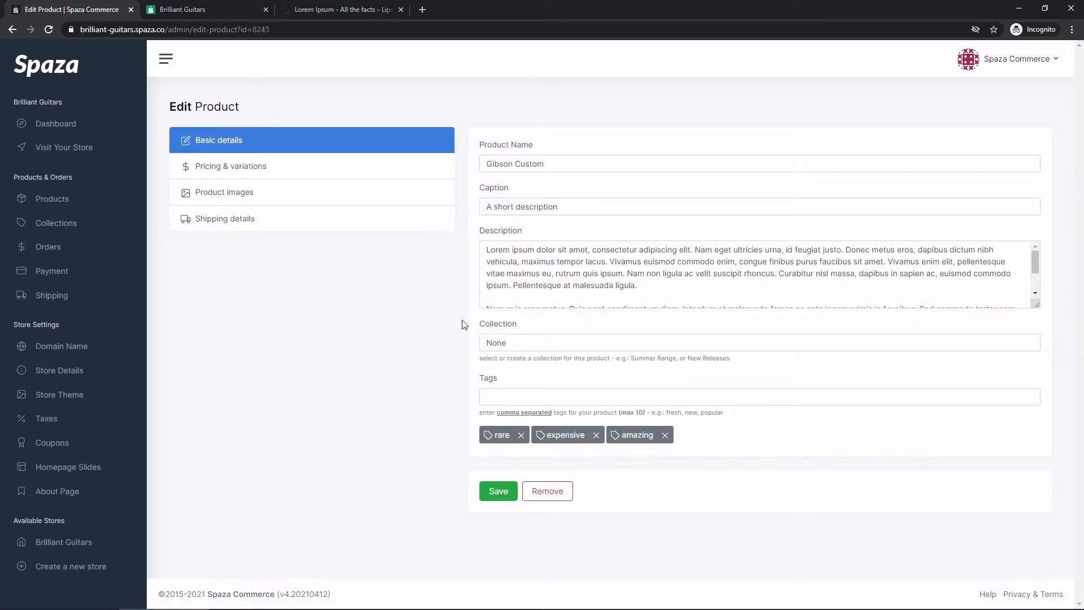
click(512, 344)
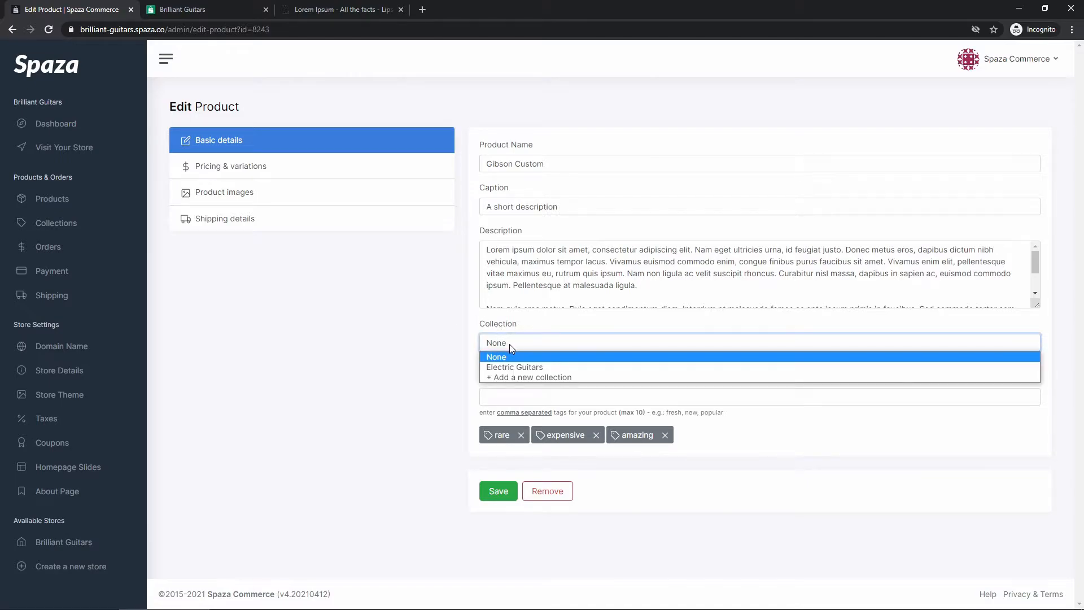
click(513, 376)
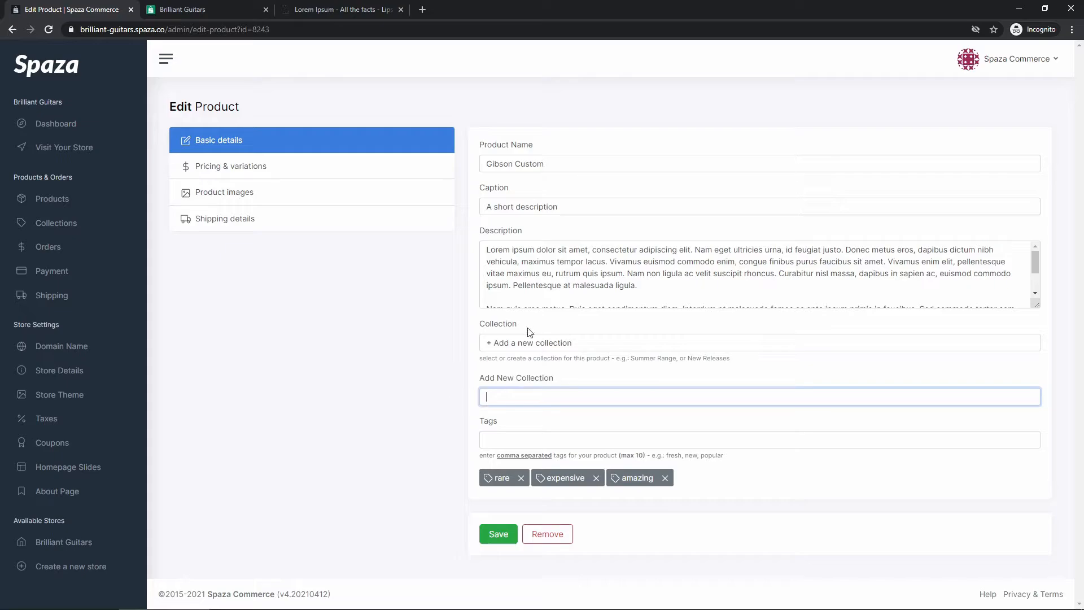
click(520, 344)
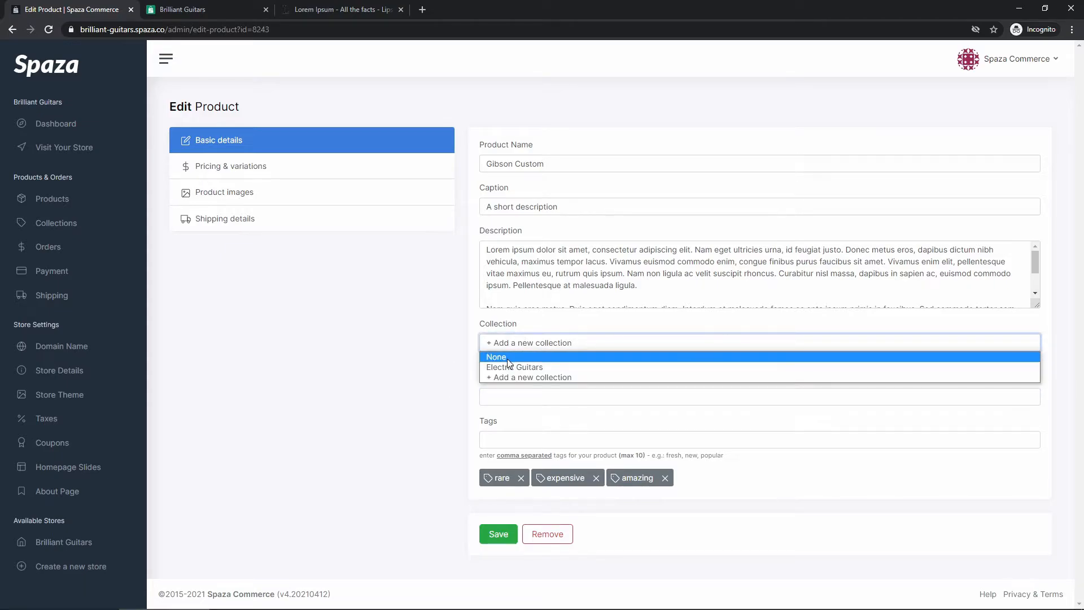
click(507, 358)
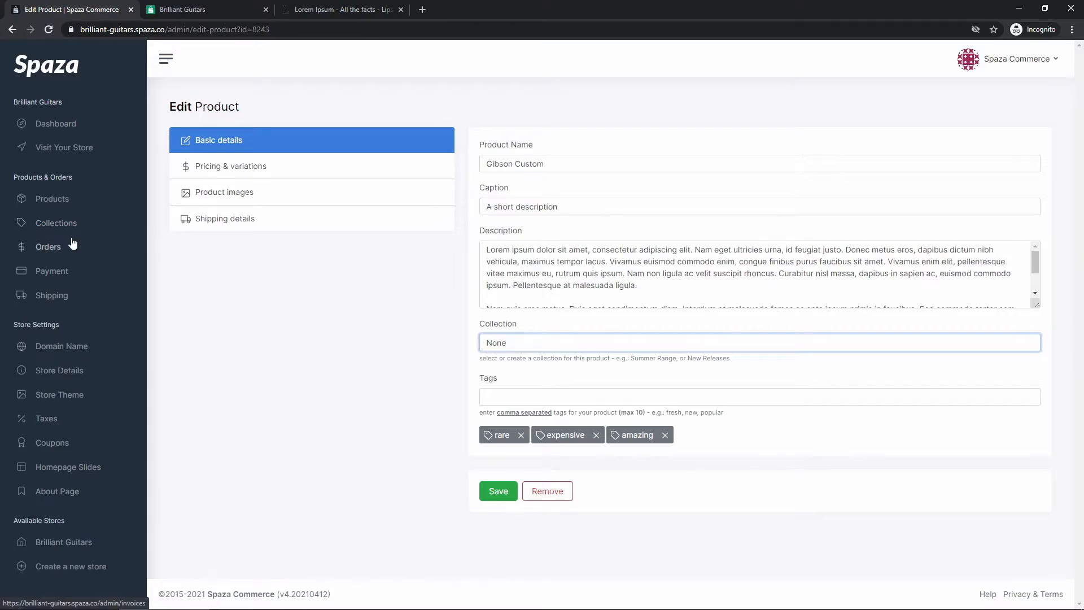
click(506, 348)
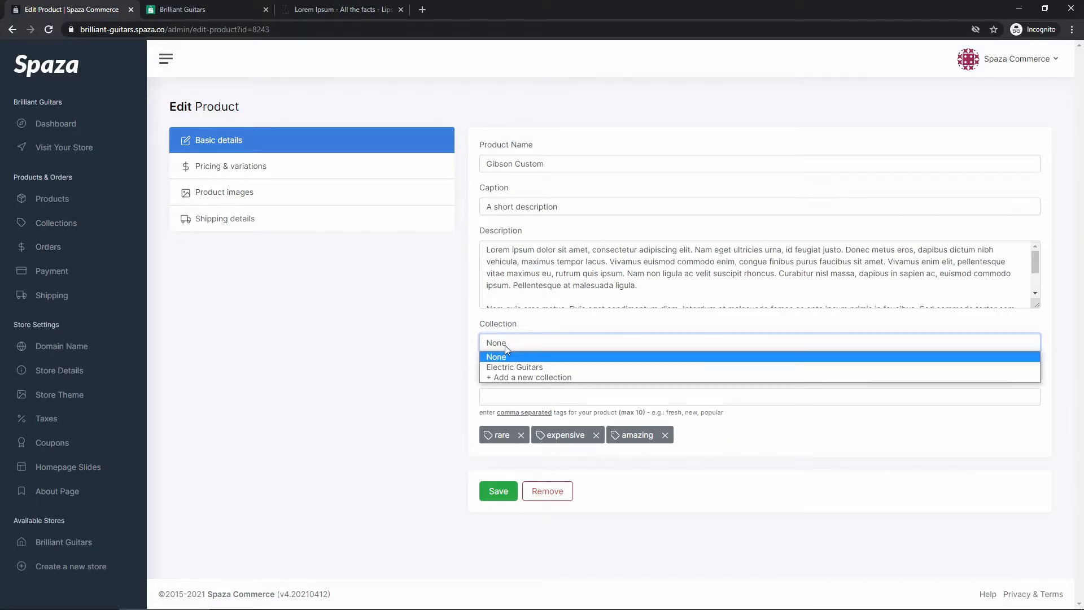
click(522, 377)
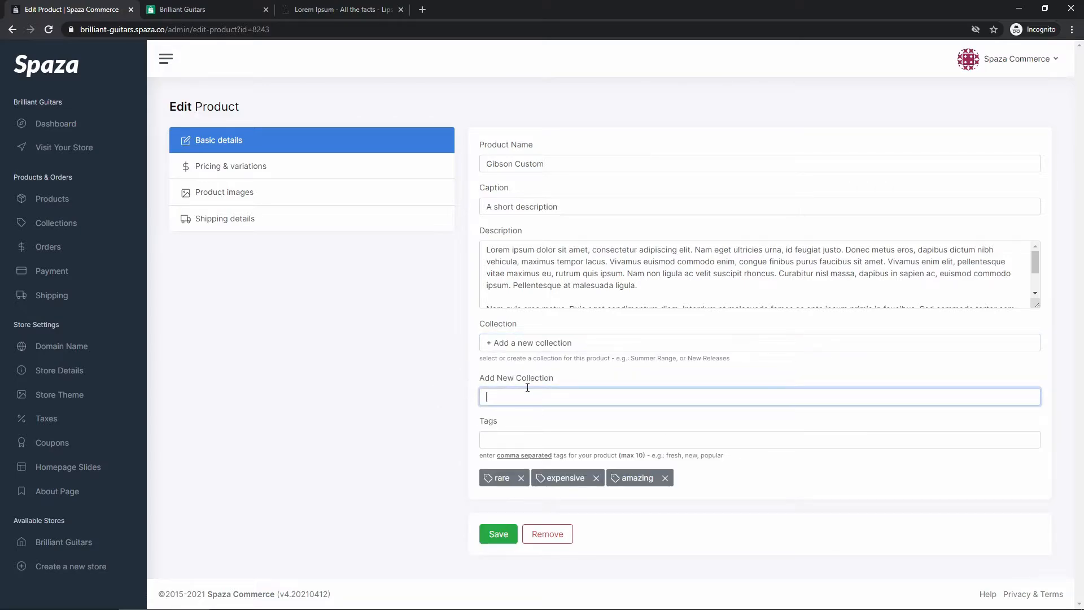
Step: Add a new product collection named Exclusive Guitars and check its product count
click(60, 224)
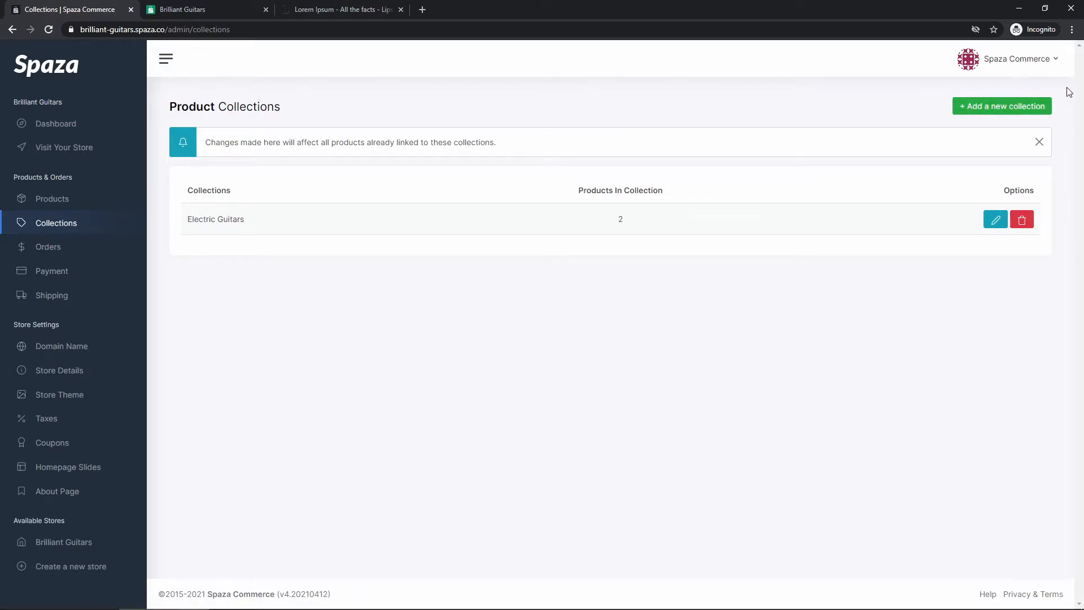
click(1004, 107)
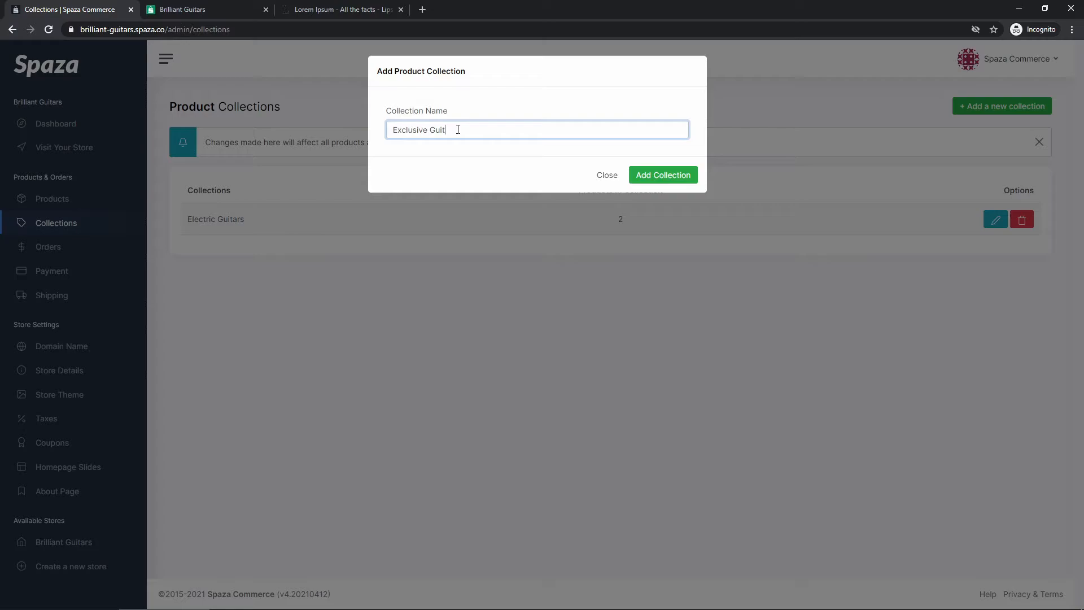
click(649, 171)
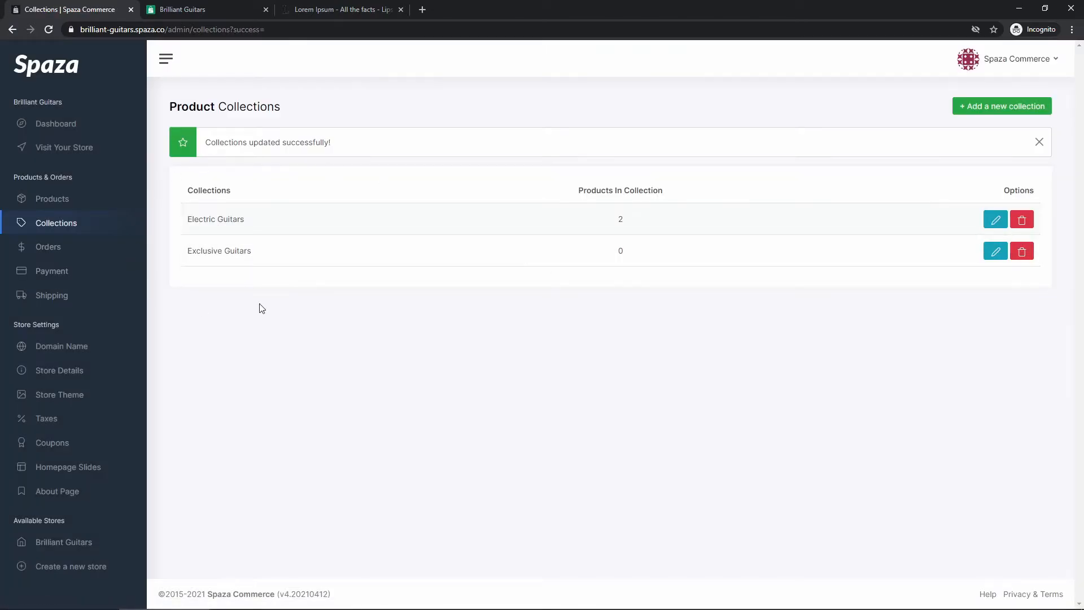
double_click(615, 252)
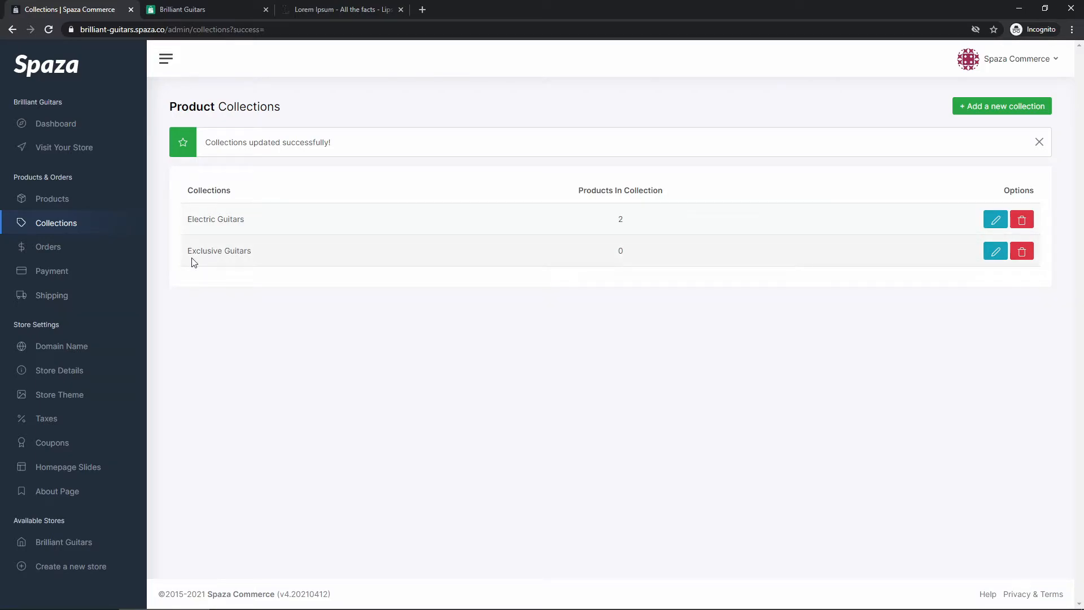
Step: Assign the Gibson Custom product to the Exclusive Guitars collection and save the product
click(51, 201)
click(278, 193)
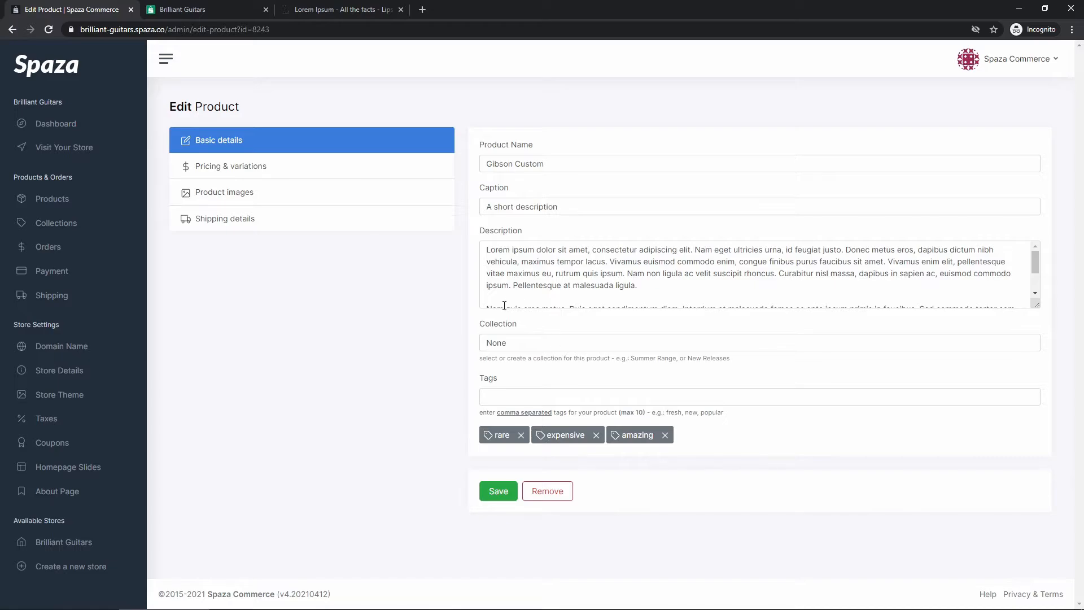
click(520, 342)
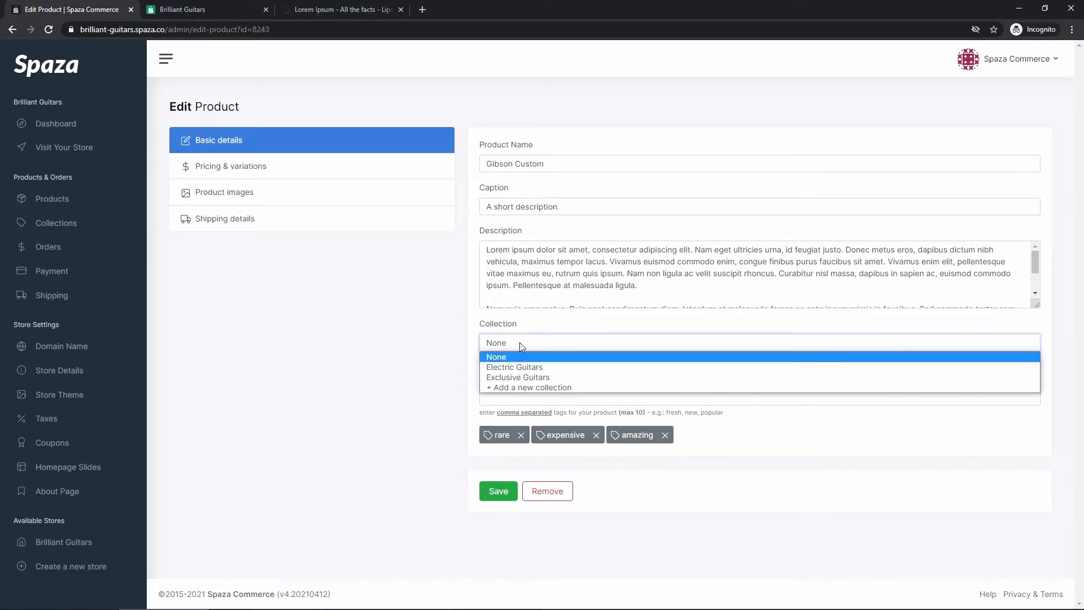
click(526, 377)
click(498, 491)
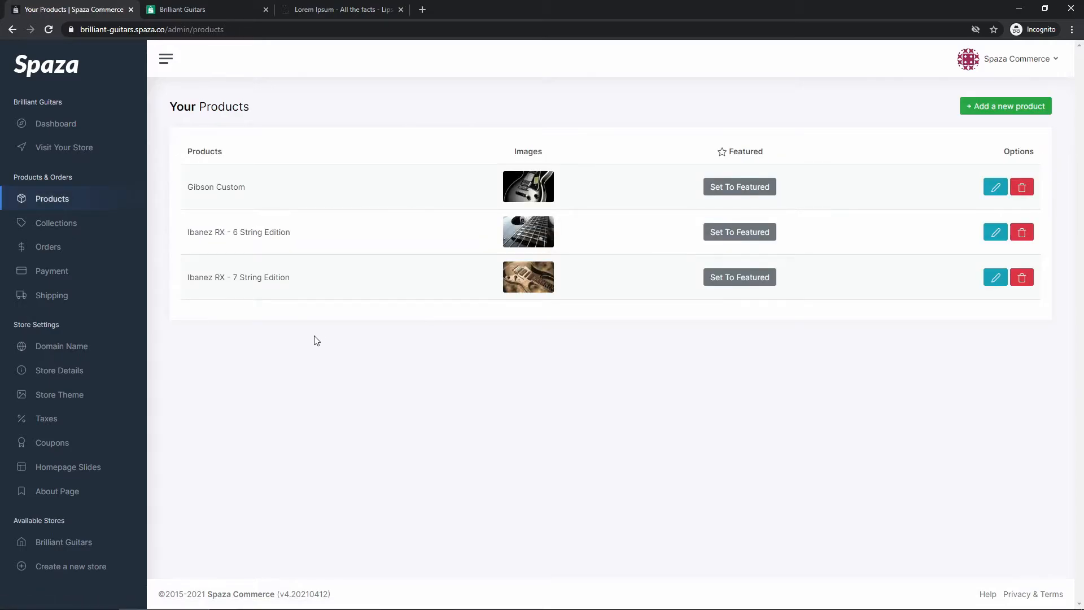
Step: Check how many products are linked to the Exclusive Guitars collection in the product collections
click(62, 224)
double_click(633, 253)
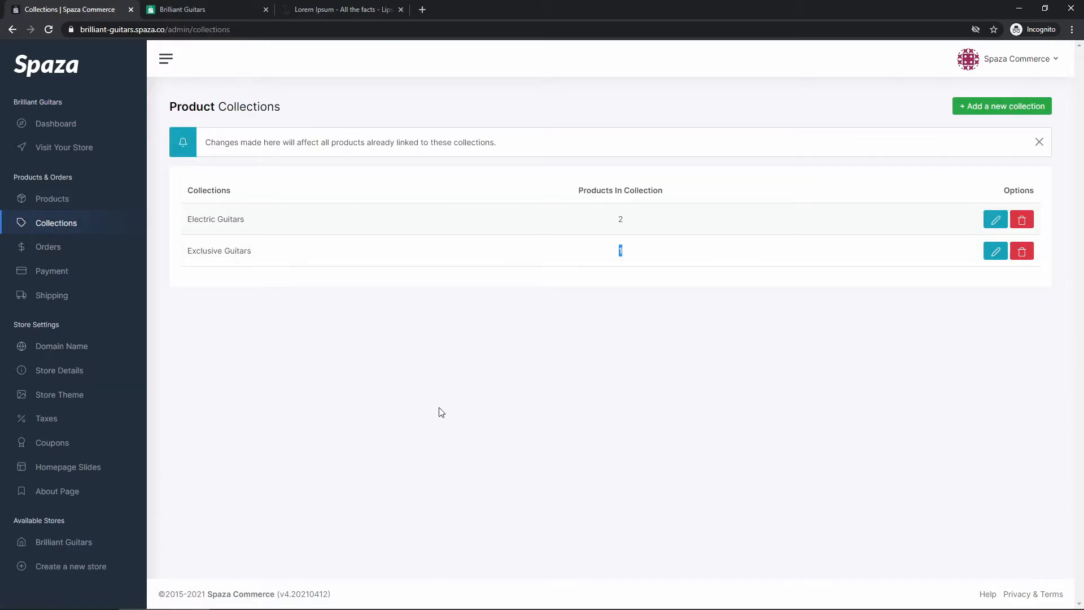
click(446, 396)
Step: Visit the live store afresh and examine the homepage's latest products and collection banners, reloading to compare the banner variations
click(267, 10)
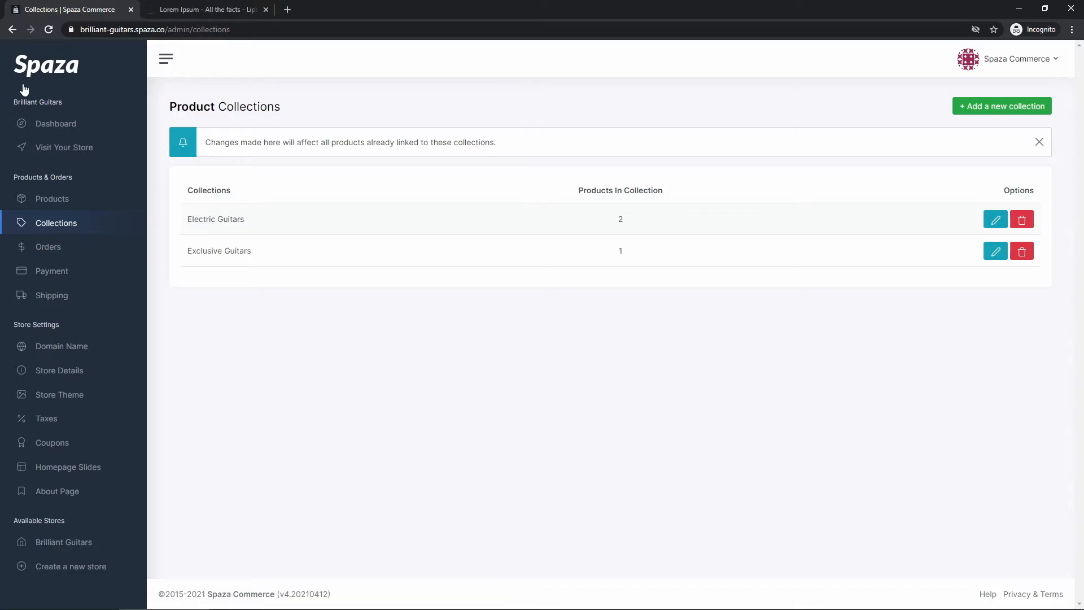
click(60, 148)
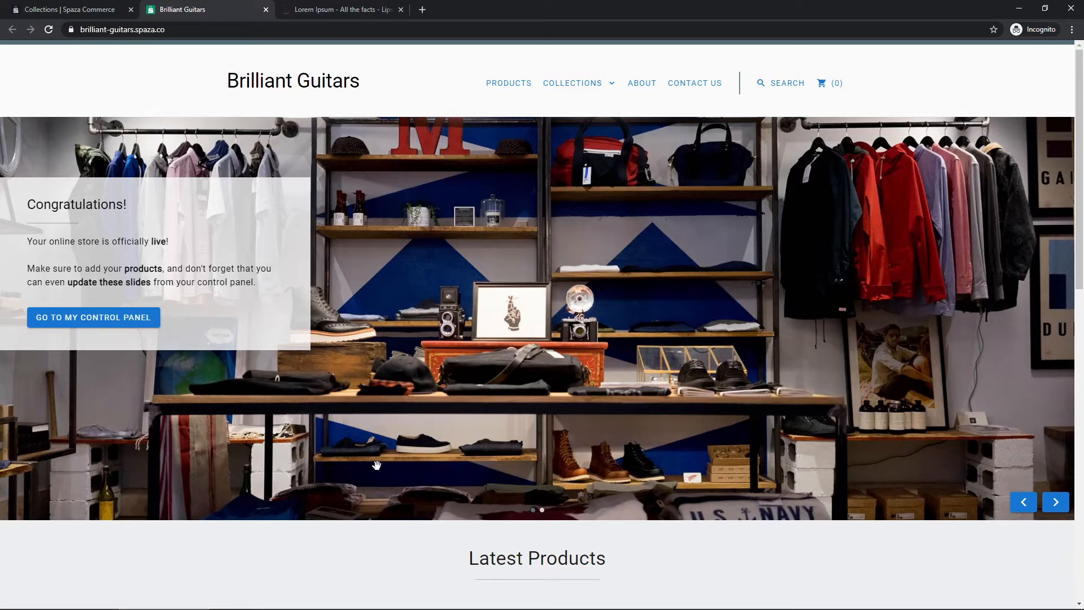
scroll(376, 465, down, 10)
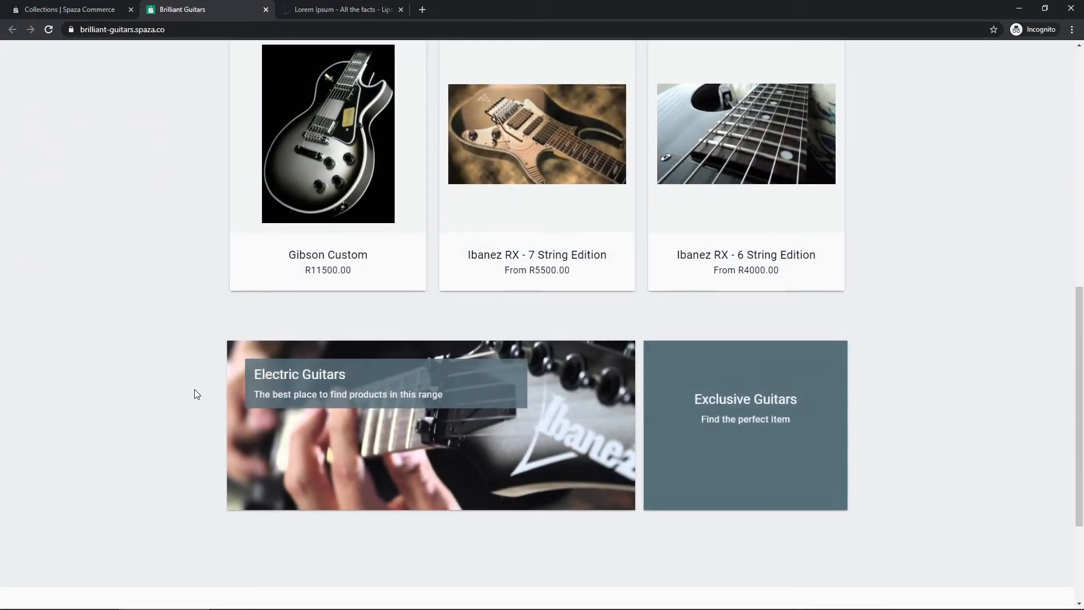
scroll(195, 393, down, 3)
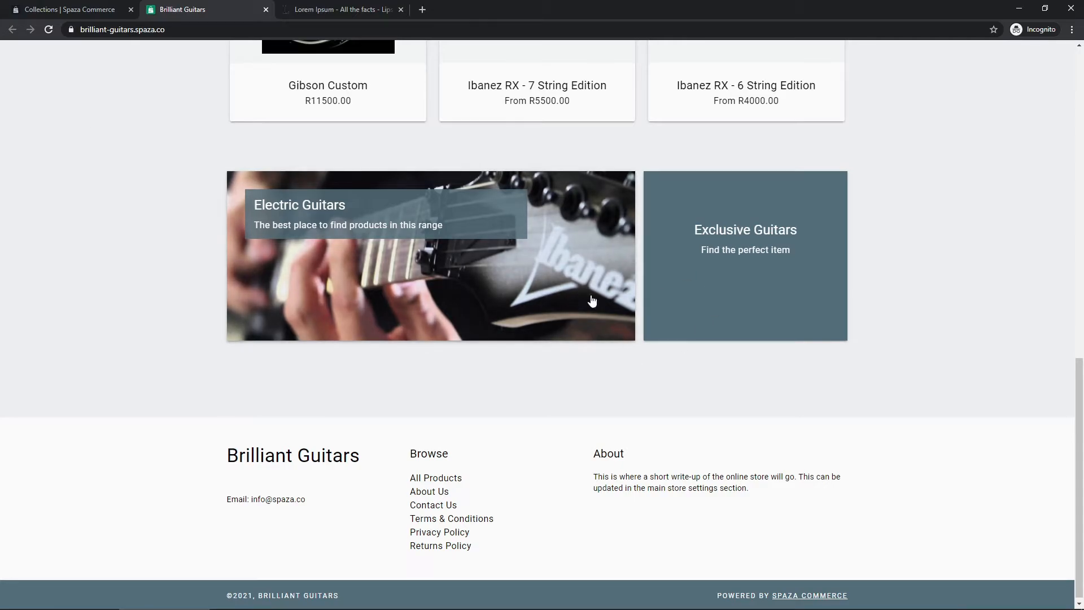
click(51, 31)
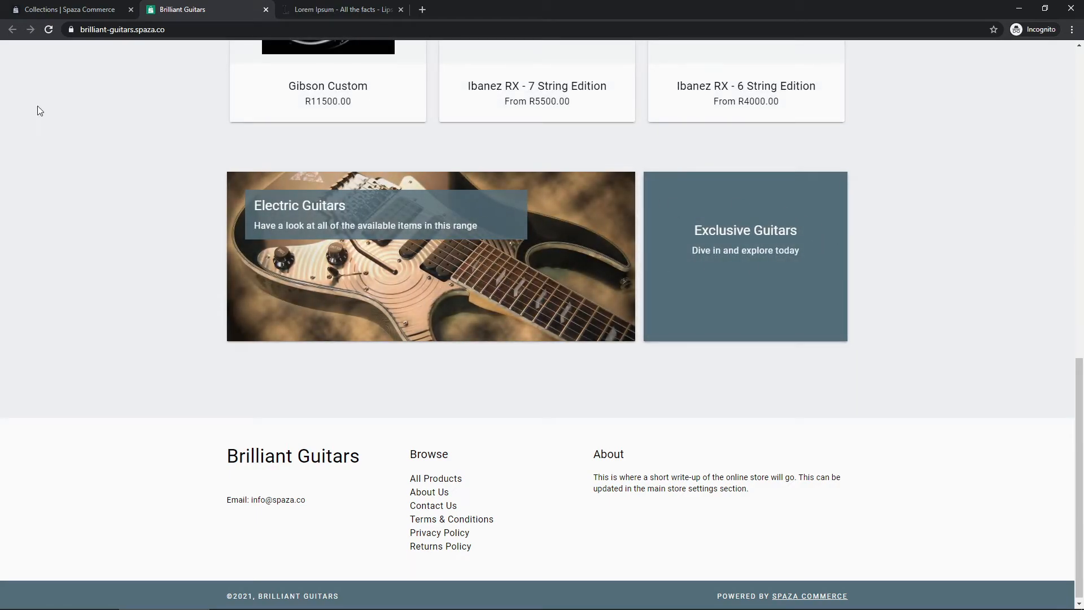
click(49, 29)
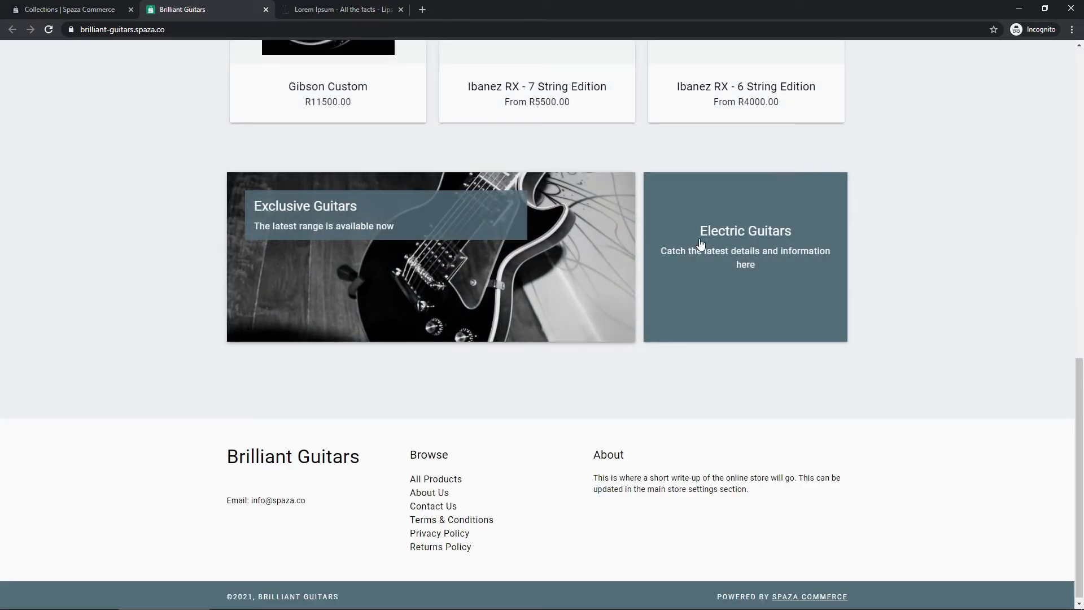
scroll(567, 411, up, 3)
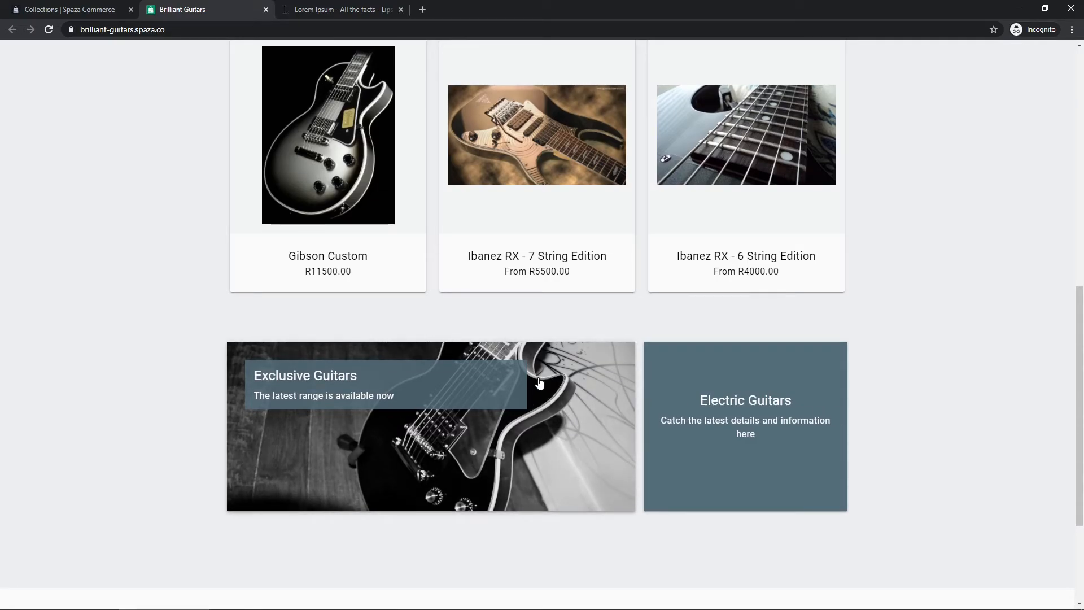
scroll(467, 374, up, 9)
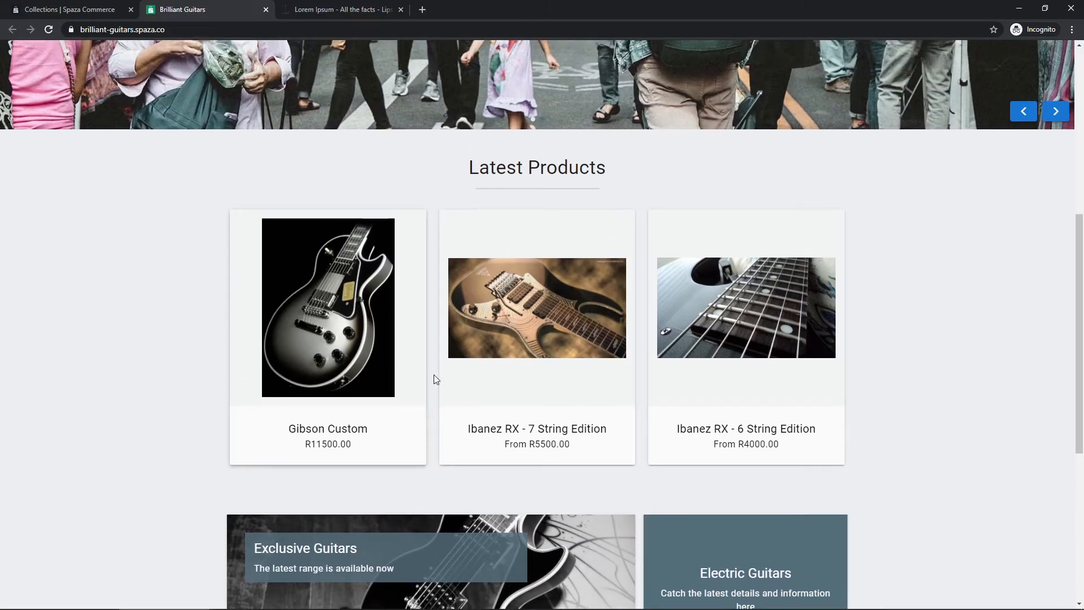
scroll(428, 389, up, 1)
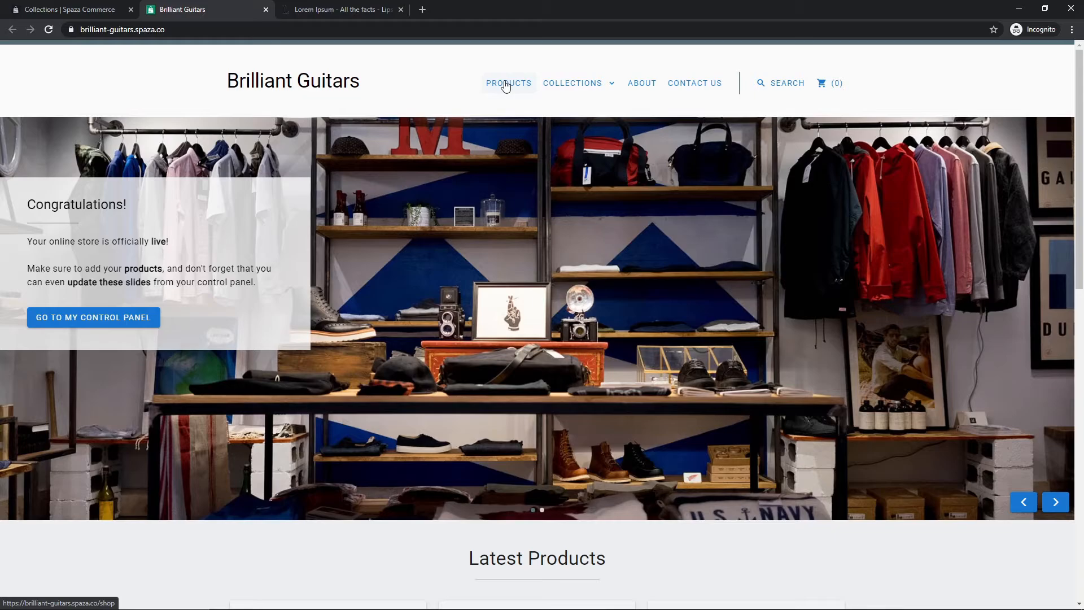
Step: Compare the storefront's full product listing with its Exclusive Guitars and Electric Guitars collection pages
click(505, 85)
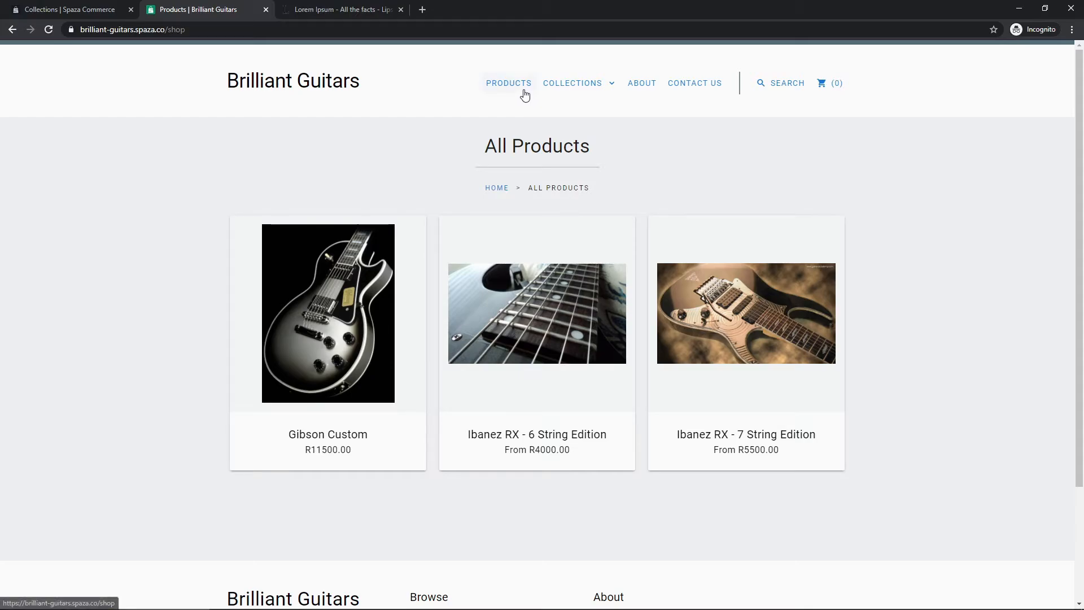
click(572, 88)
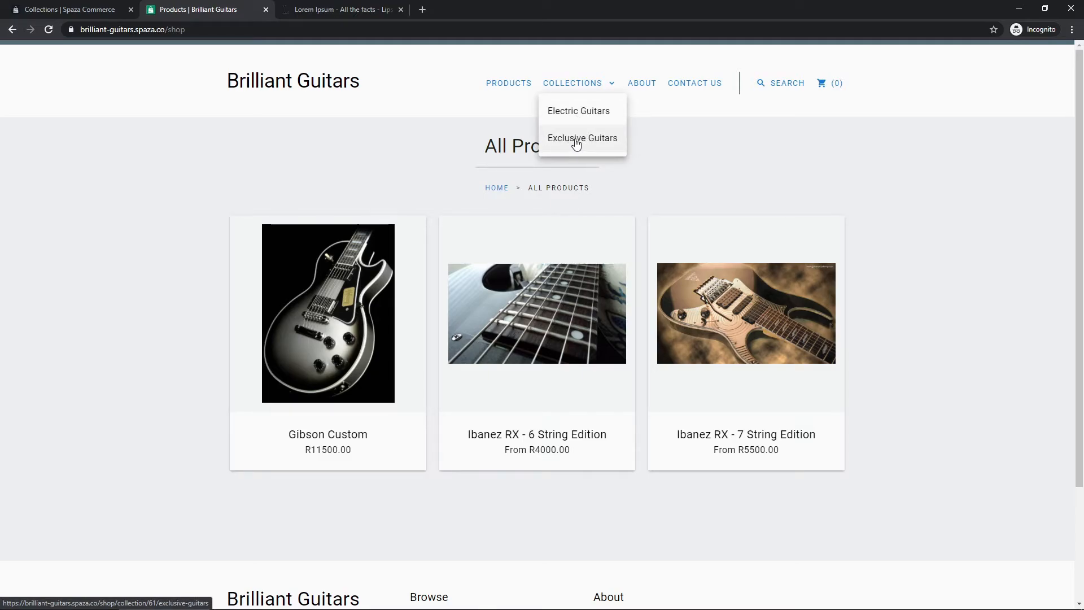
click(573, 143)
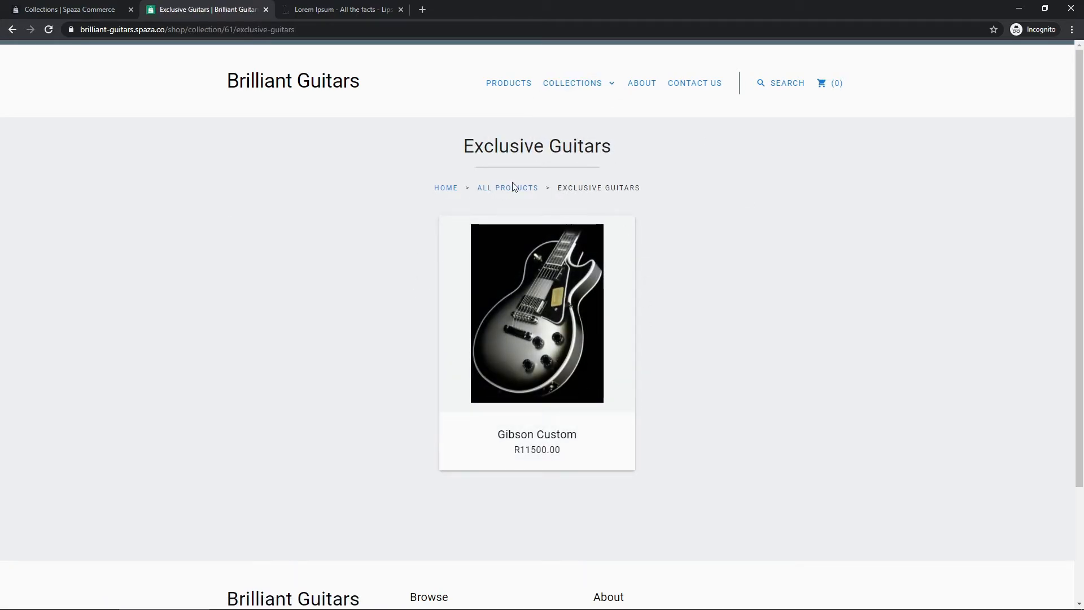
drag(556, 188, 636, 187)
click(659, 249)
click(576, 86)
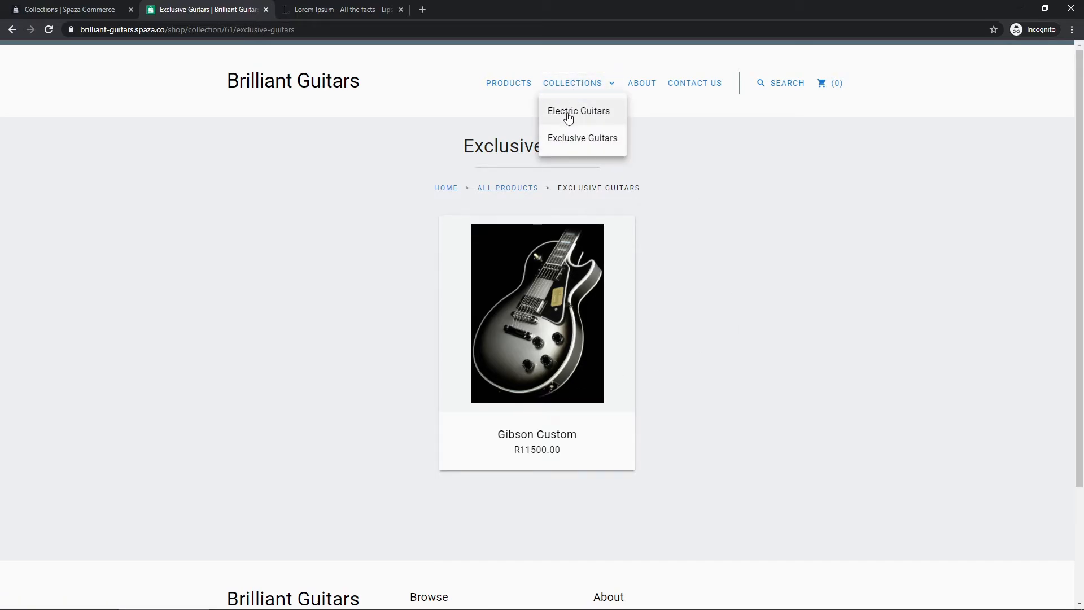
click(568, 116)
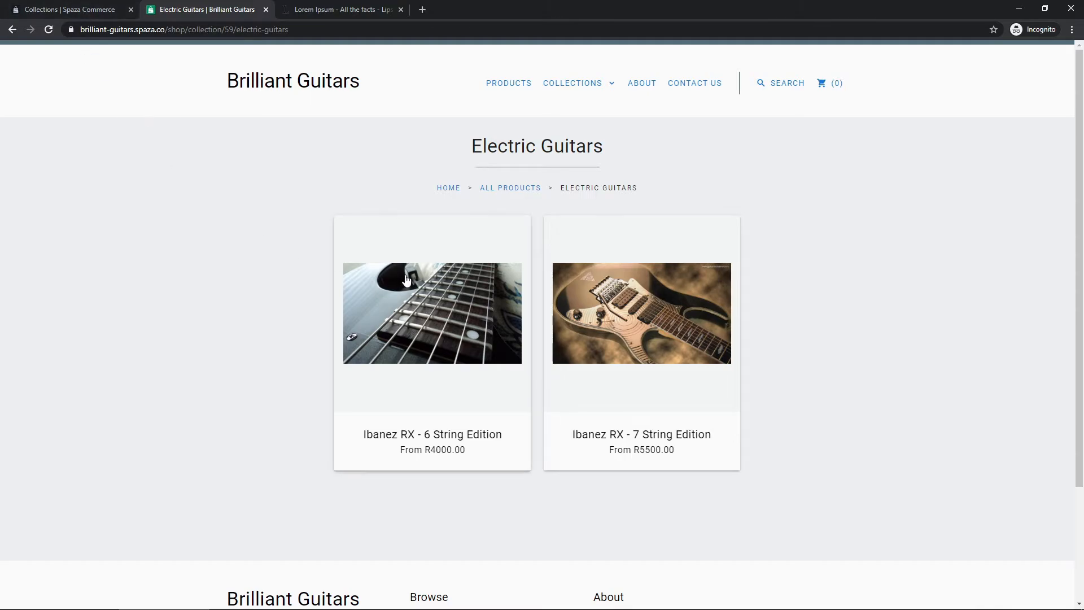
Step: Open the Gibson Custom product from the storefront's Exclusive Guitars collection and review its page
click(551, 86)
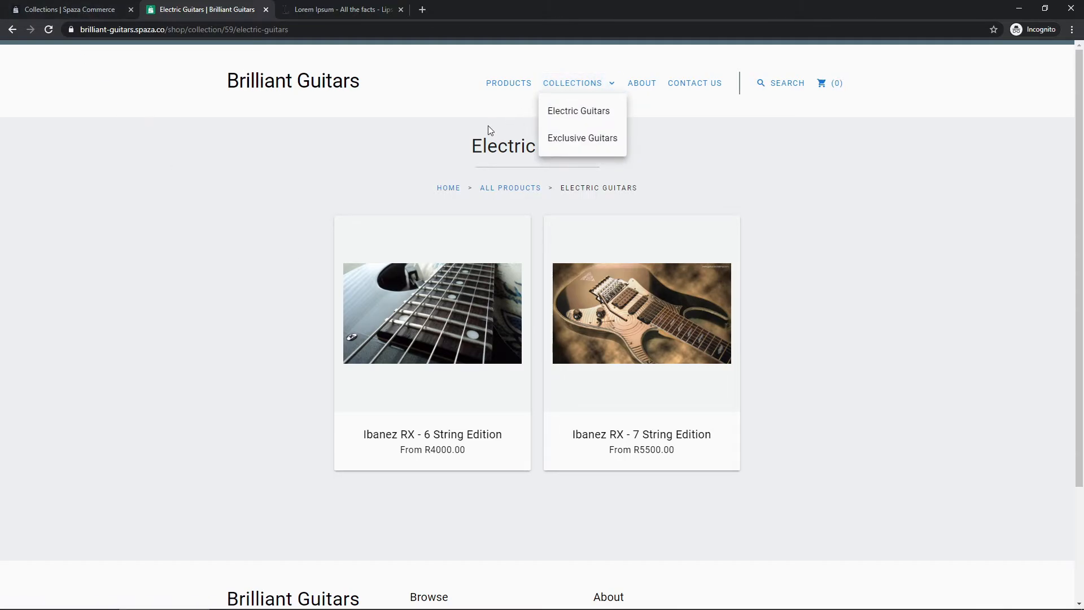
click(555, 138)
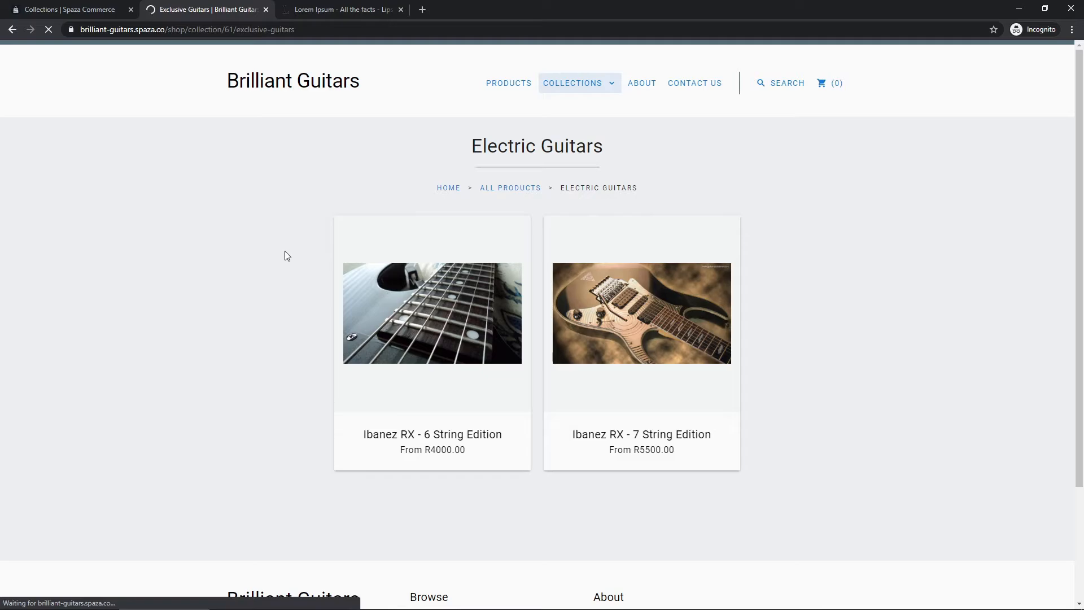
click(543, 296)
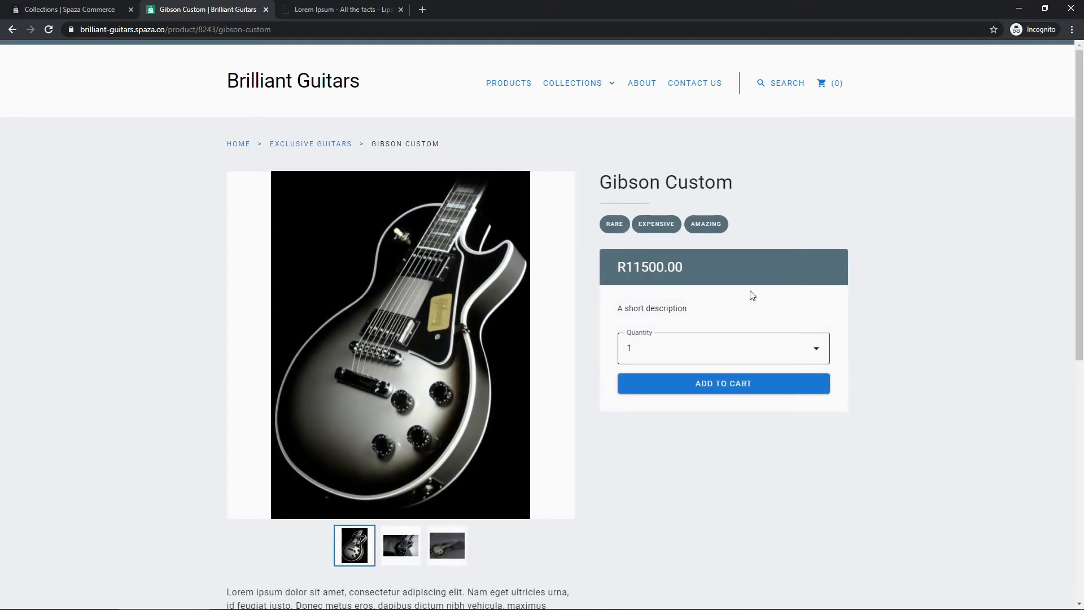
scroll(590, 279, down, 2)
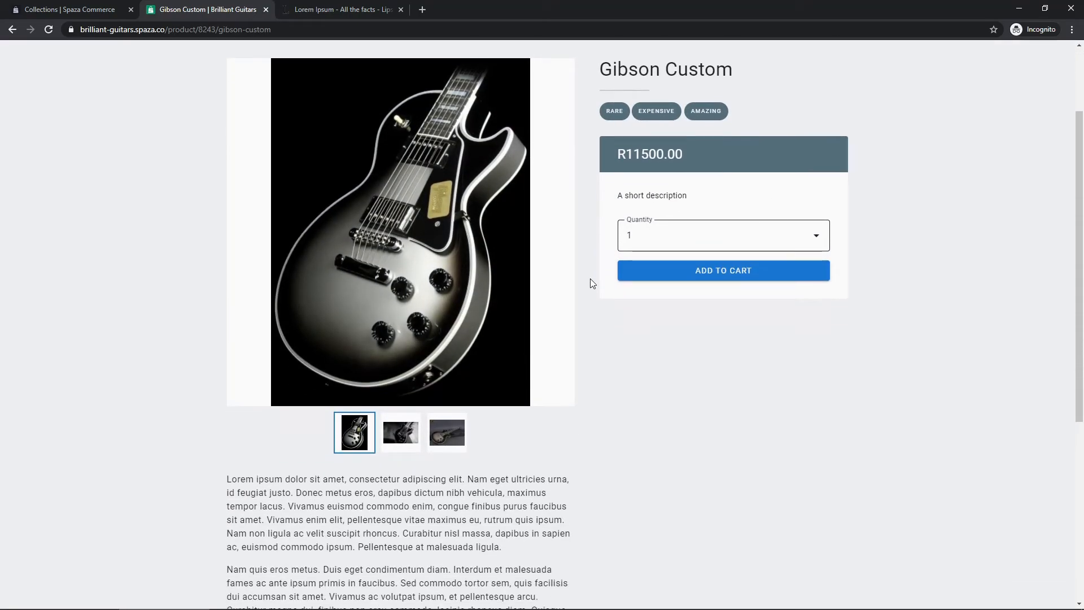
scroll(590, 279, up, 2)
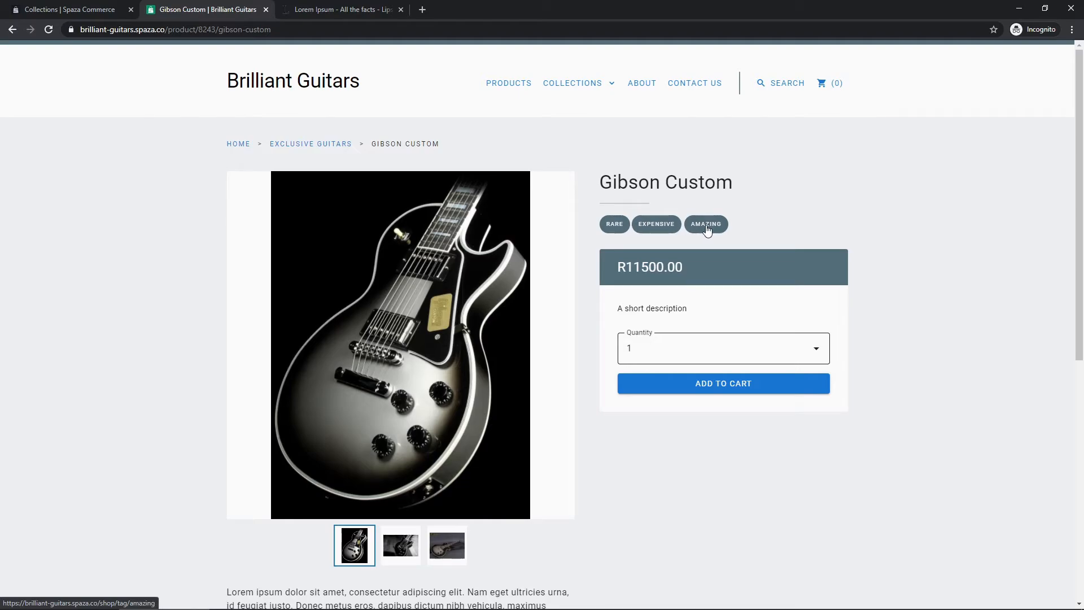
Step: View the storefront products that share the Gibson Custom's rare tag
click(610, 226)
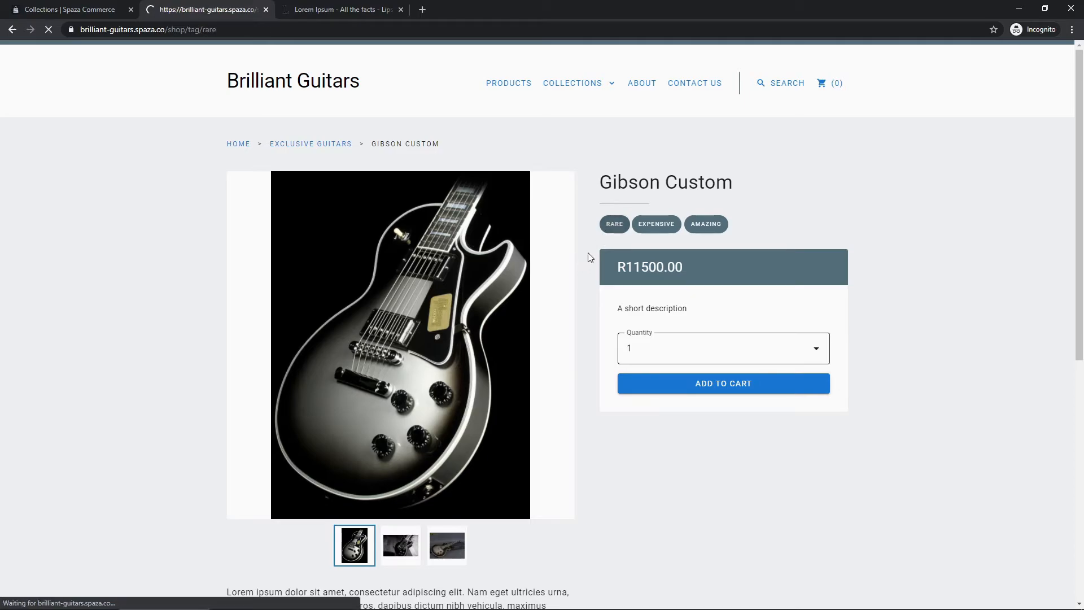
drag(579, 146, 515, 146)
click(454, 191)
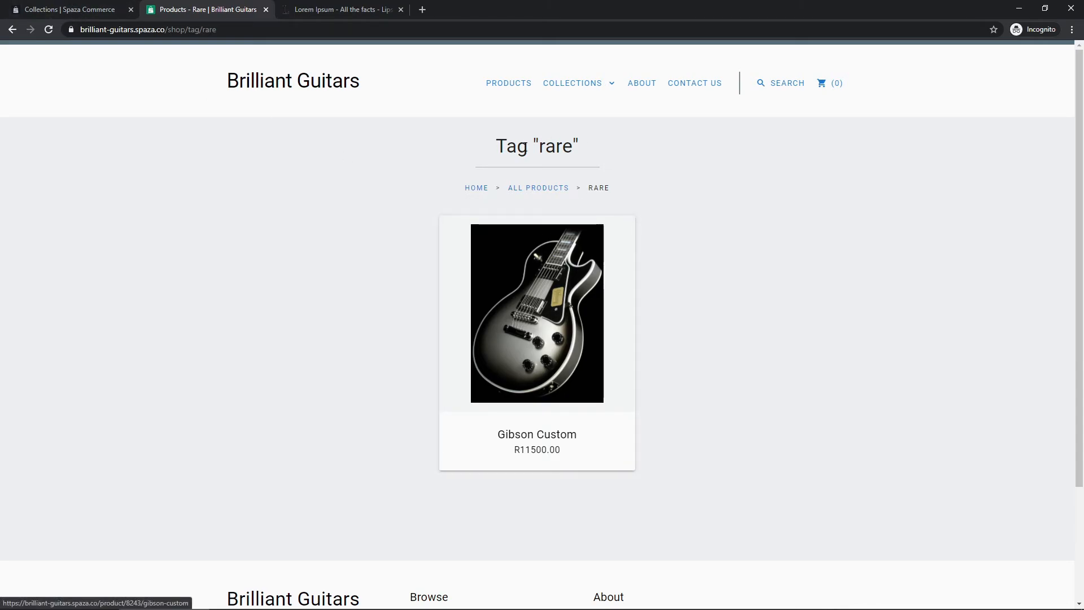
Step: Add the existing rare tag to the Ibanez RX - 7 String Edition product in the store admin and save it
click(68, 10)
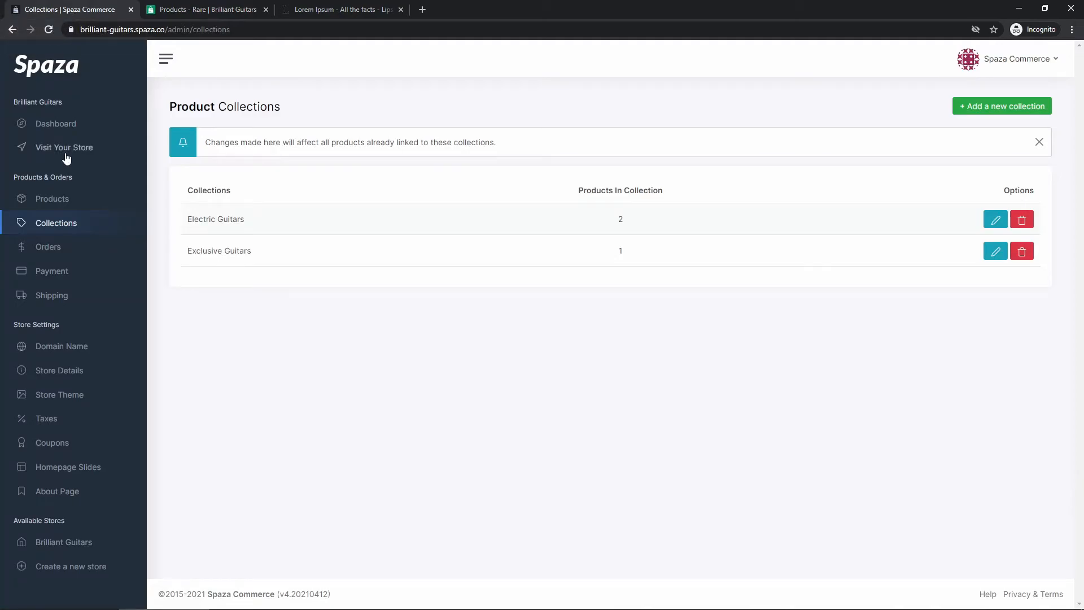
click(57, 201)
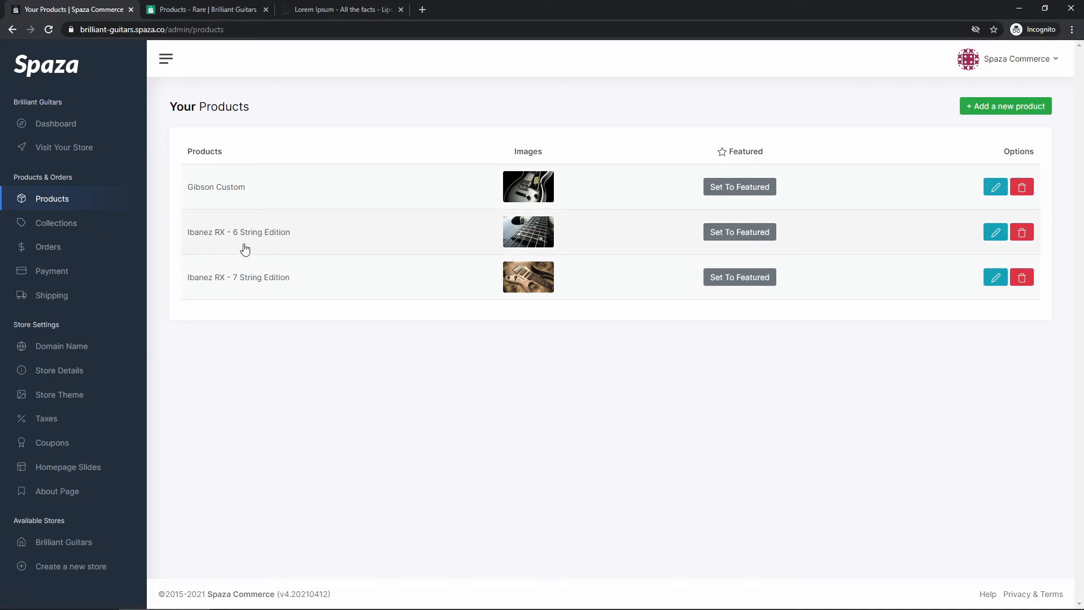
click(57, 223)
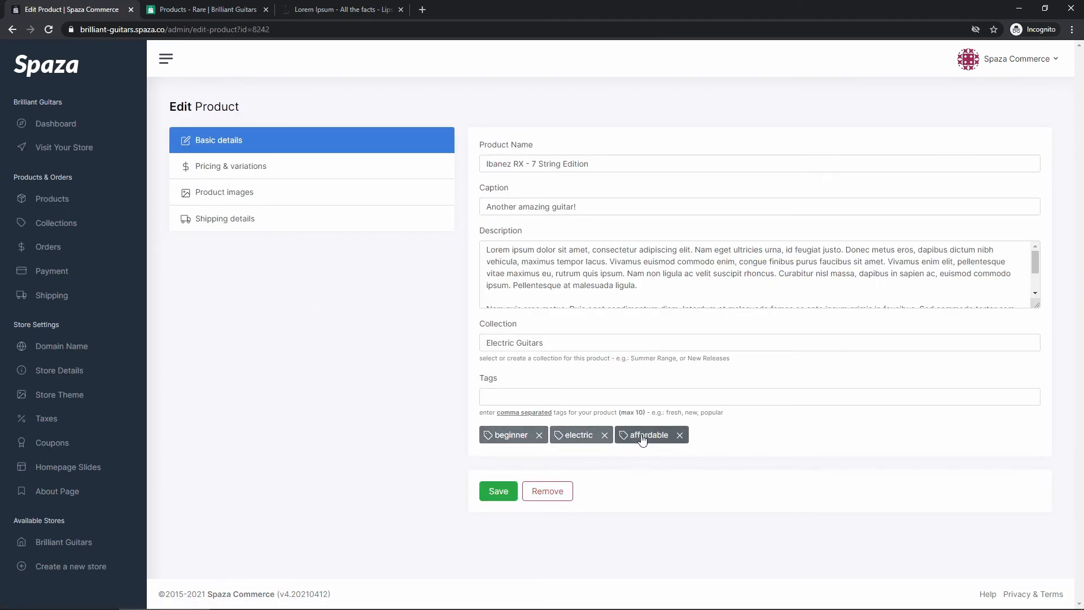
click(576, 393)
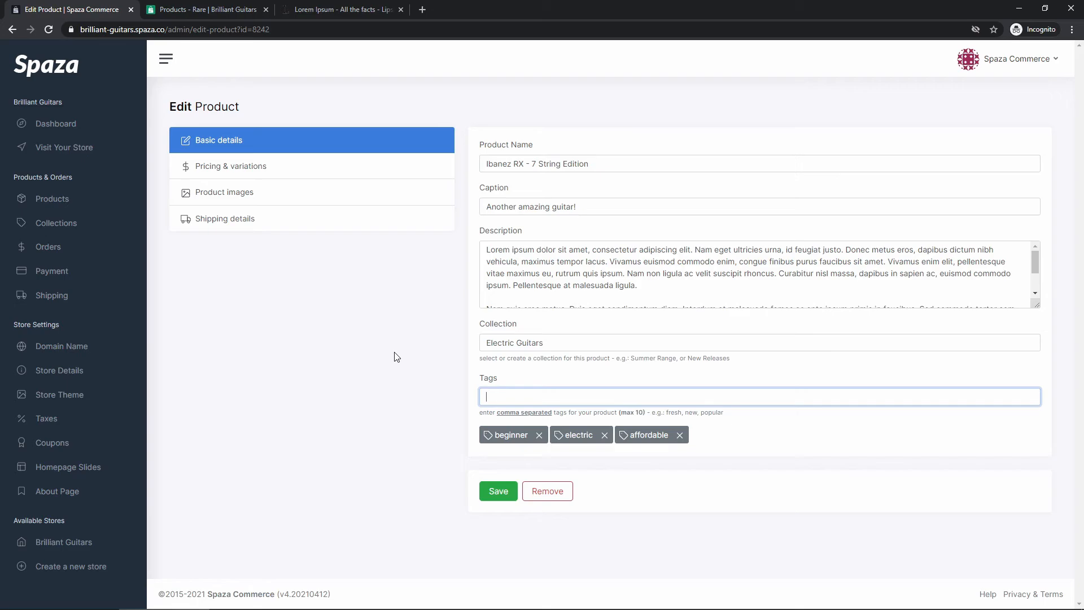
text(r)
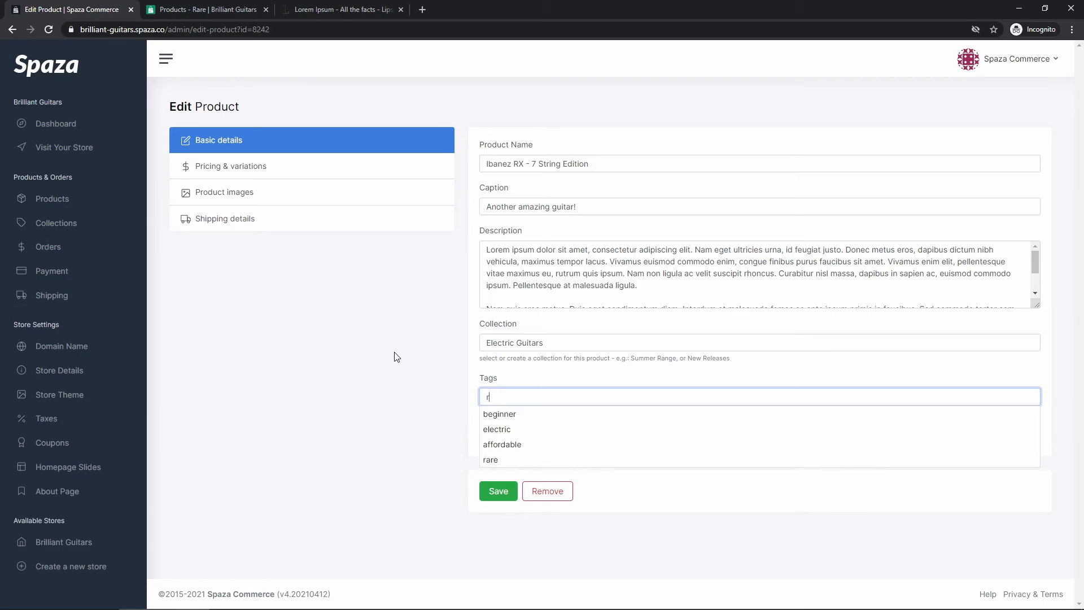
click(505, 461)
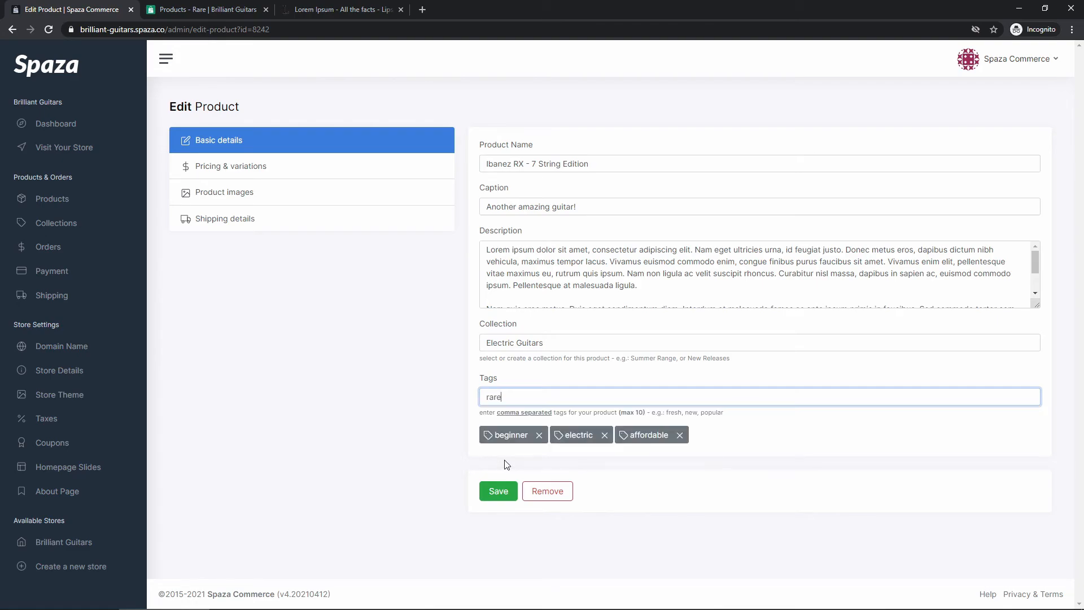
key(Return)
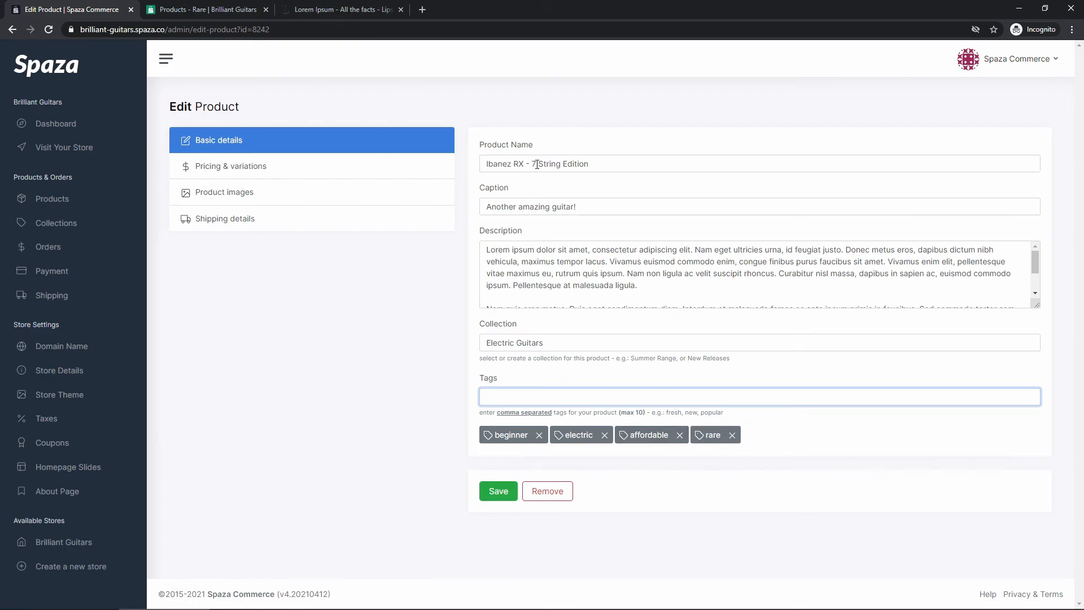
click(495, 491)
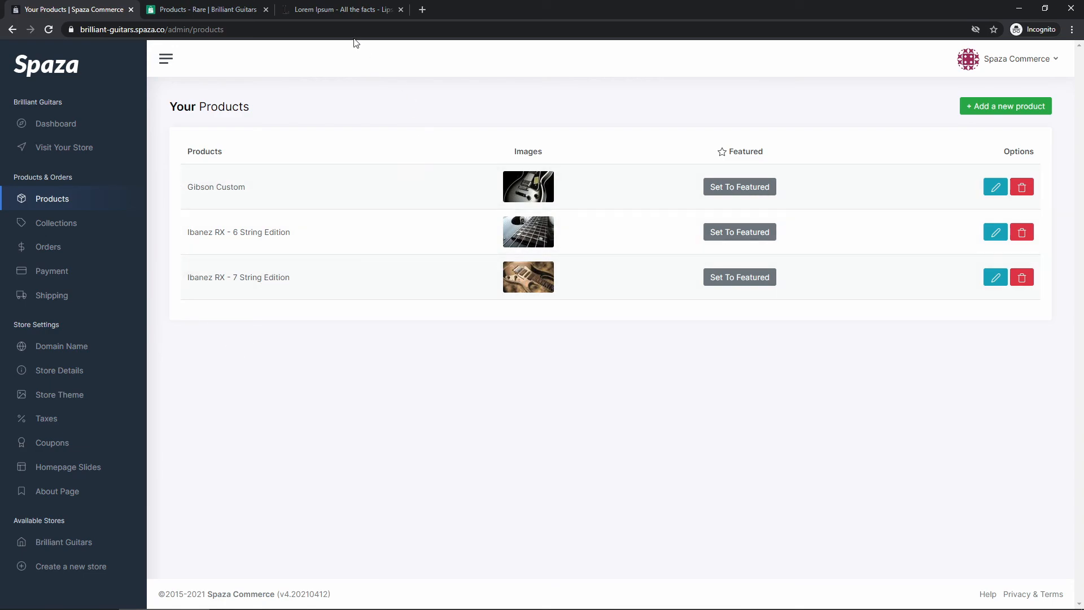
Step: Refresh the storefront's rare tag page, check its products and the collections list, and return to the admin product list
click(215, 9)
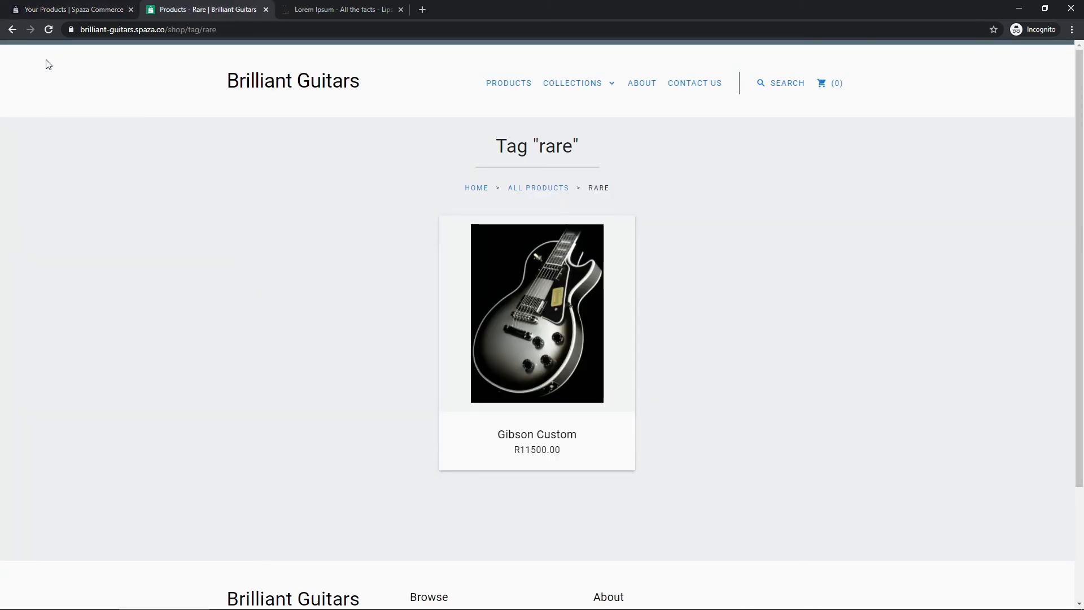
click(49, 30)
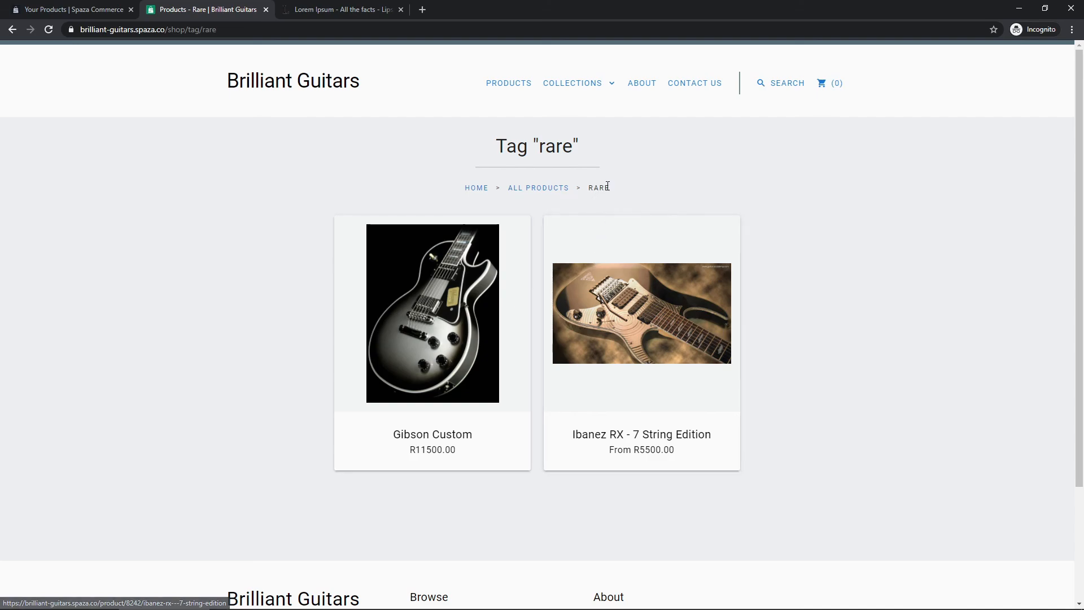
drag(612, 188, 591, 189)
click(706, 187)
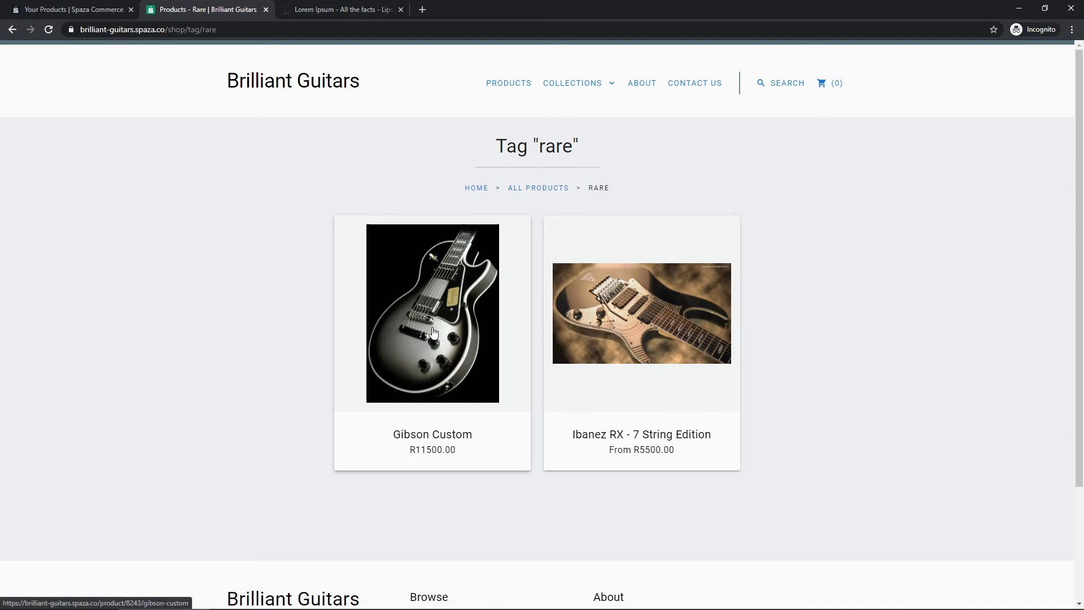
click(582, 84)
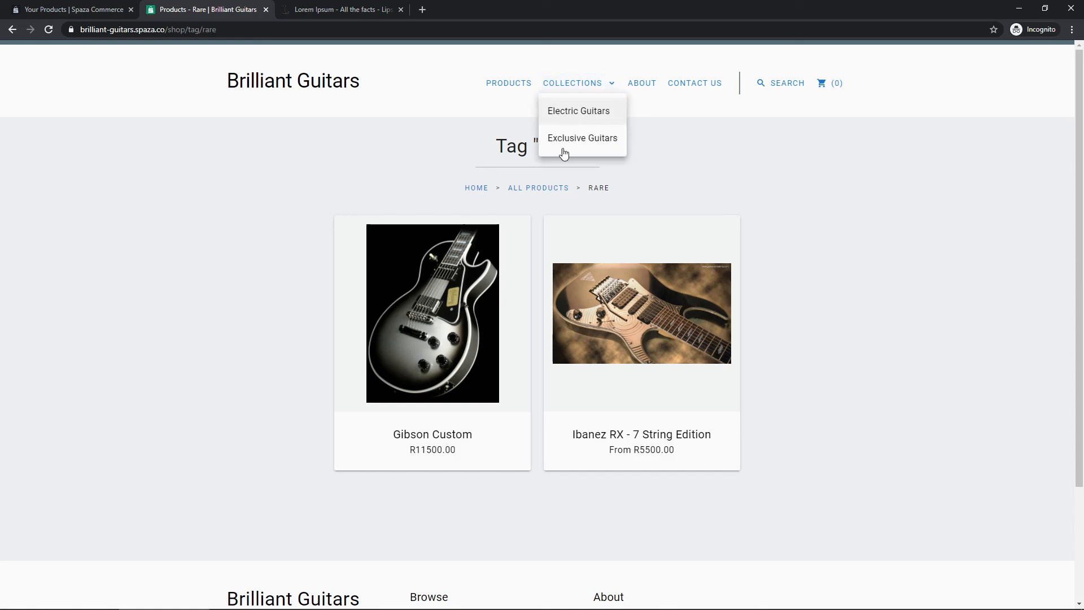
click(734, 171)
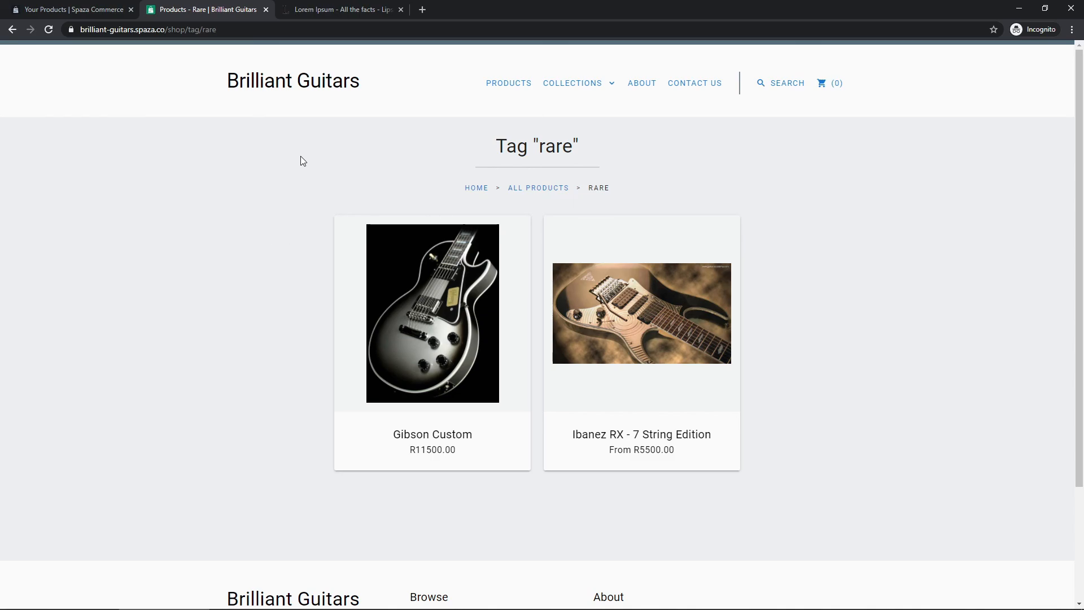
click(99, 10)
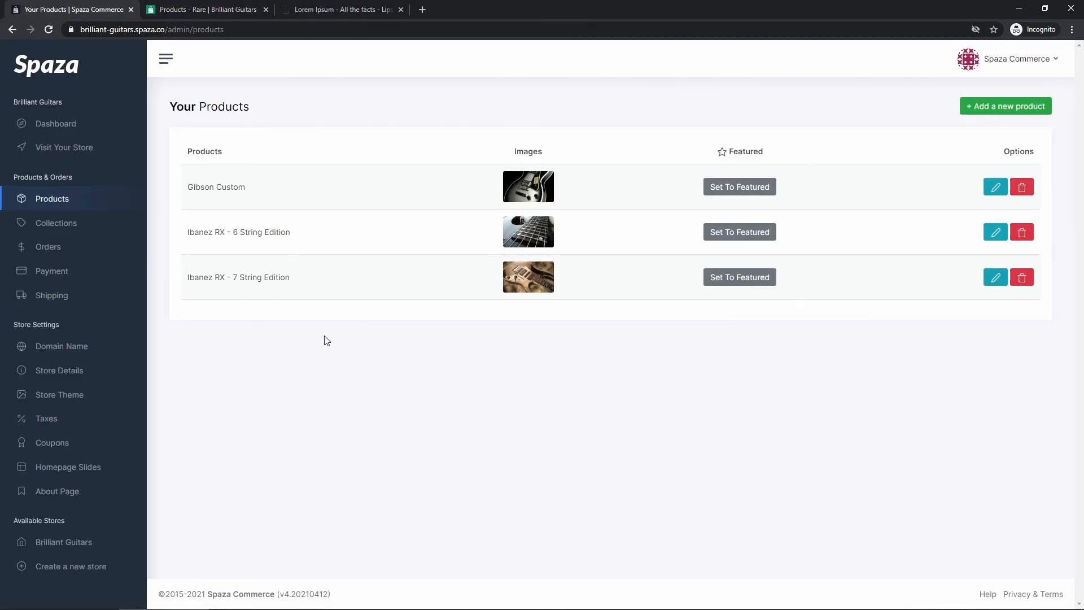